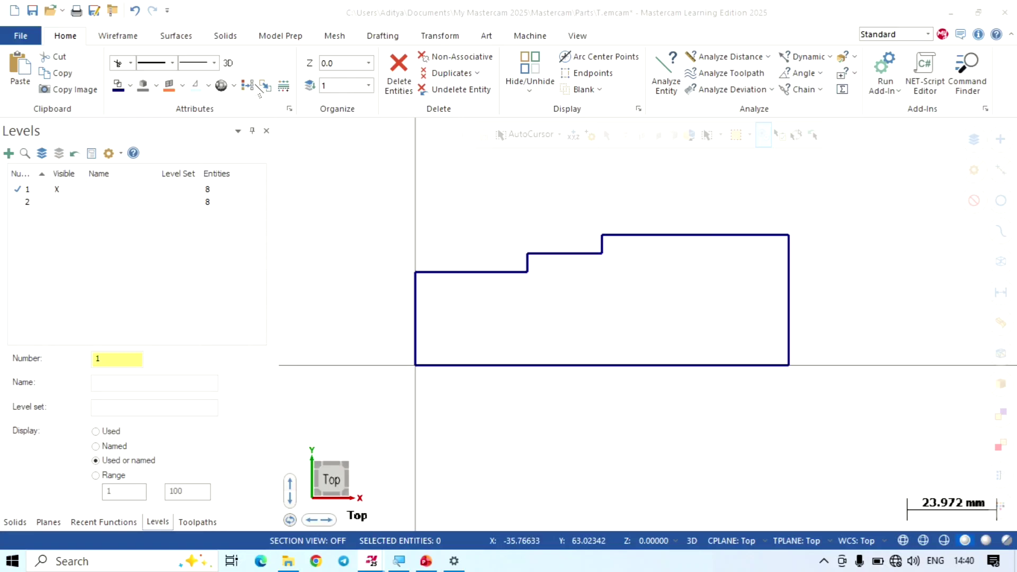
Step: Revolve the closed stepped profile into a solid body, using its horizontal base line as the axis of rotation
left_click(225, 36)
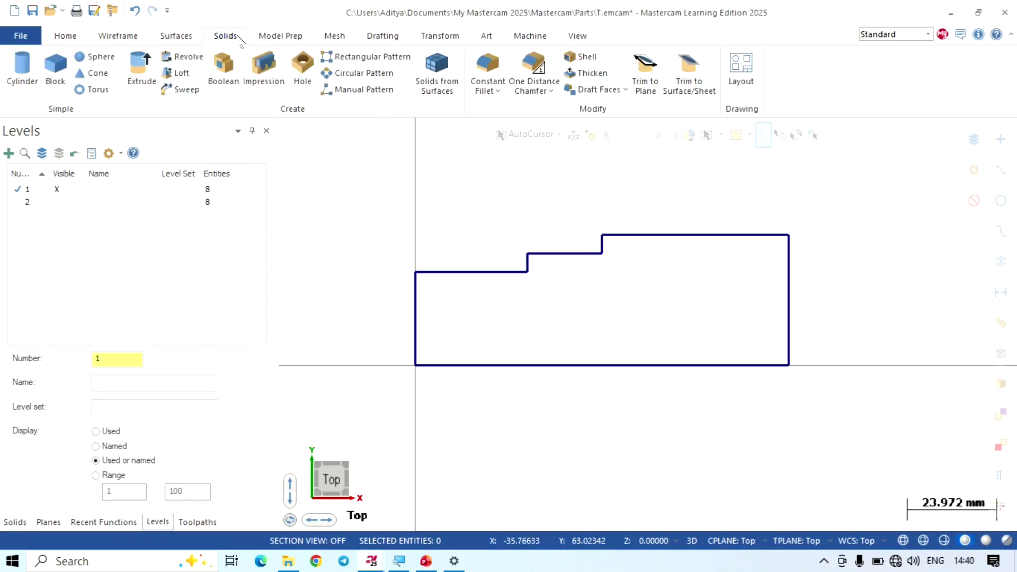
left_click(194, 57)
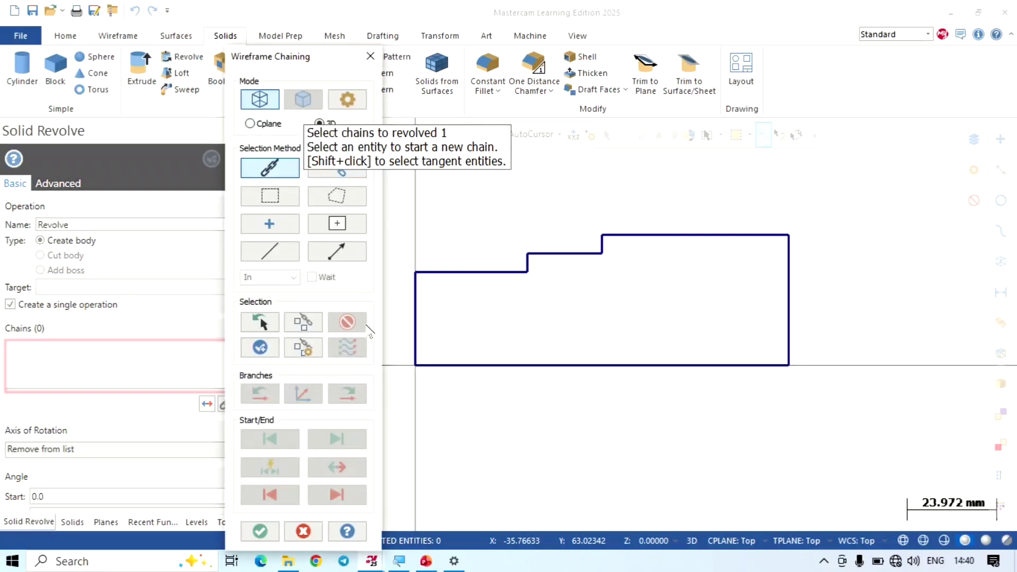
left_click_drag(387, 168, 459, 137)
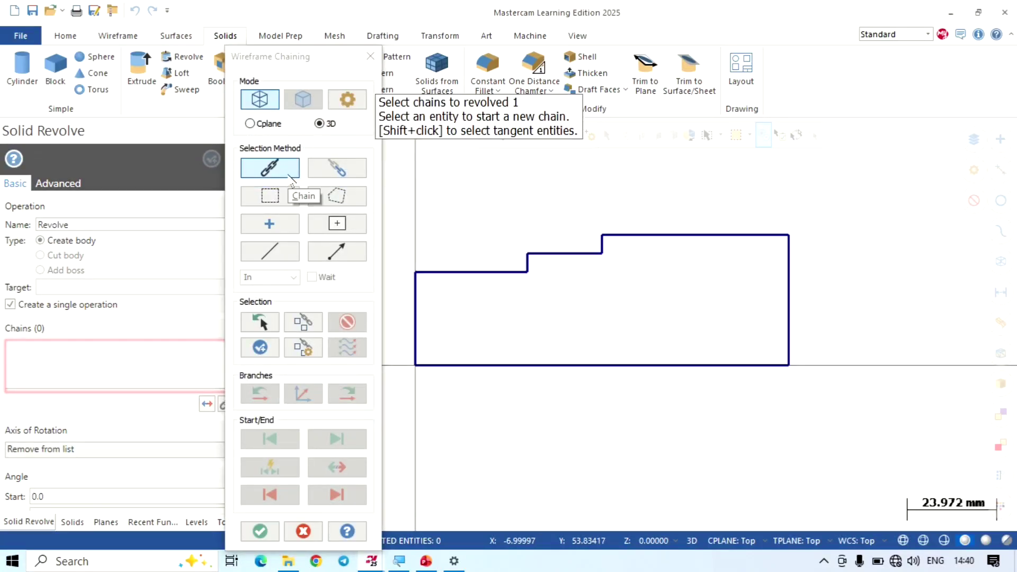
left_click(416, 299)
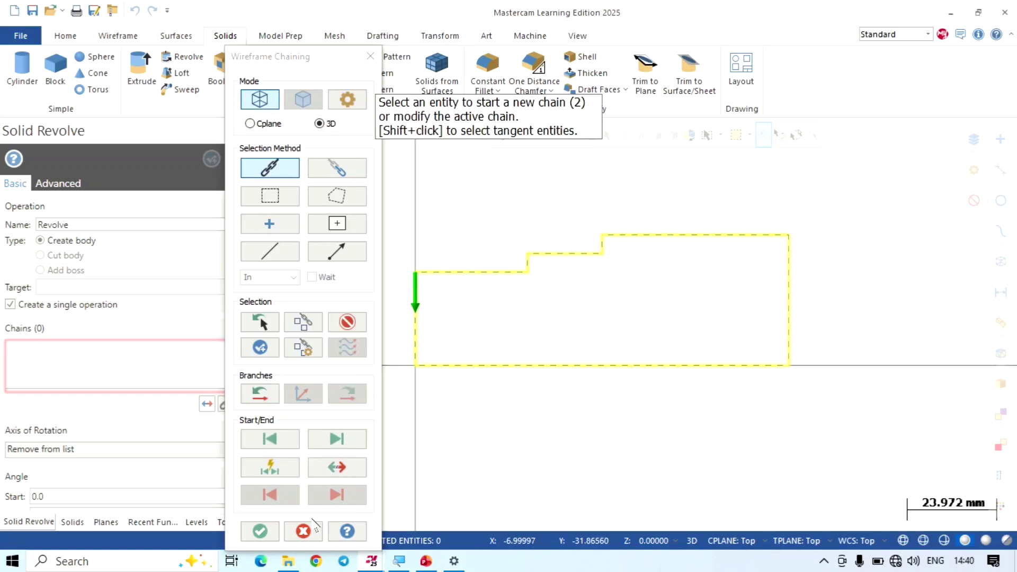
left_click(277, 532)
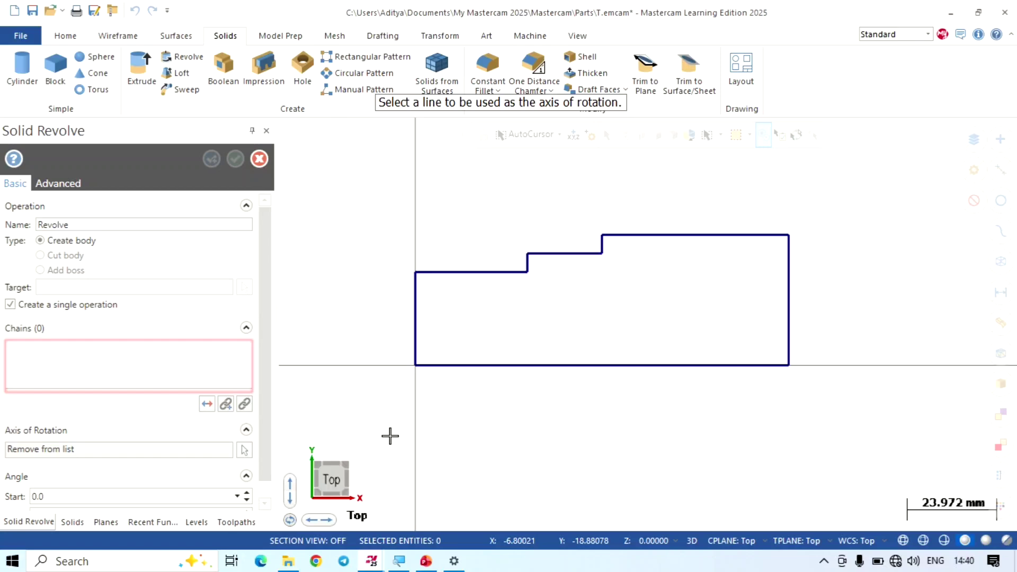
left_click(477, 374)
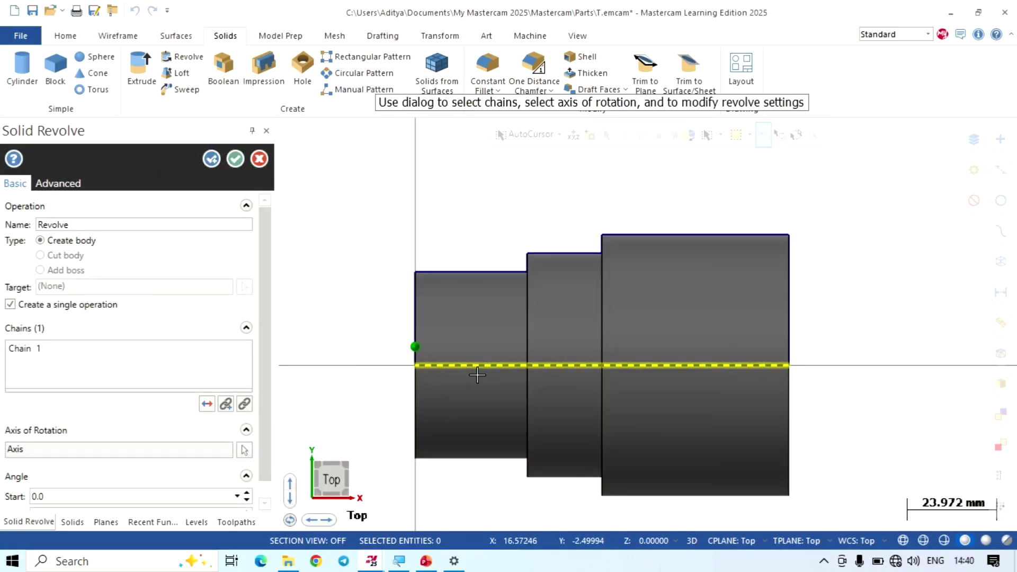
left_click(236, 160)
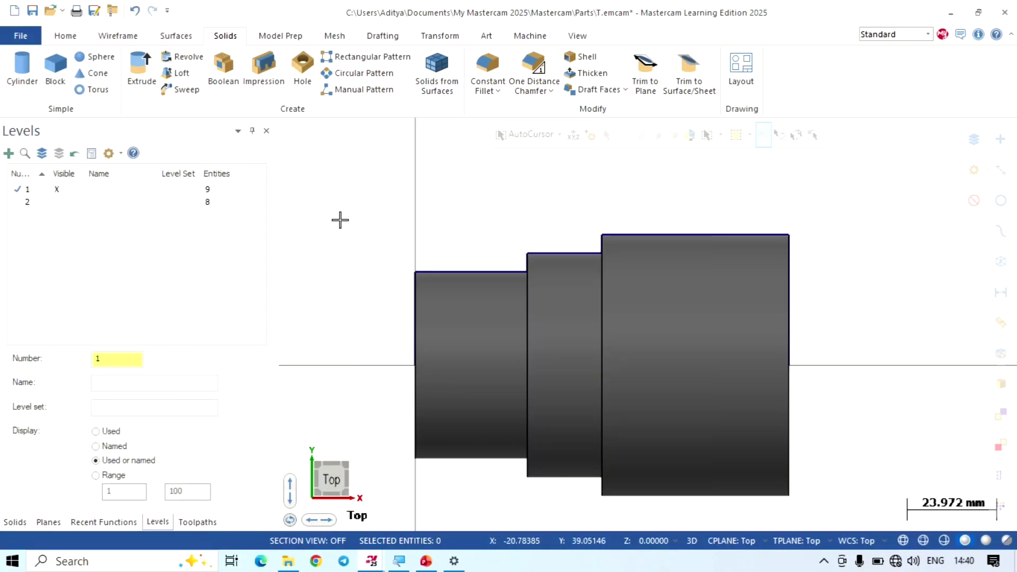
Step: Sketch a center-anchored rectangle about 36 mm wide and 58 mm high, overlapping the two larger steps and extending above the shaft
scroll(347, 219, "down", 2)
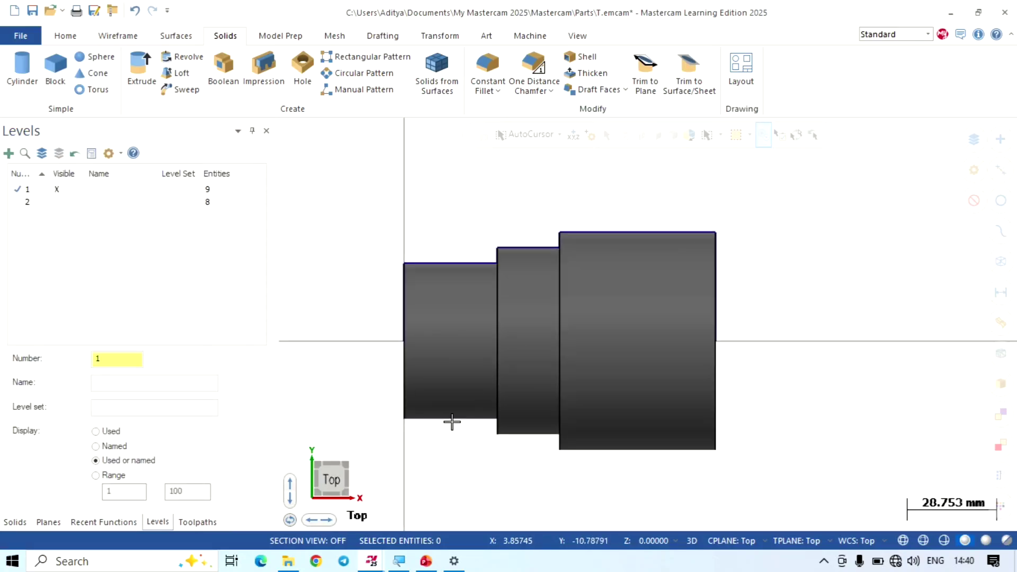
mouse_move(777, 400)
middle_mouse_down()
mouse_move(653, 411)
mouse_move(691, 416)
middle_mouse_up()
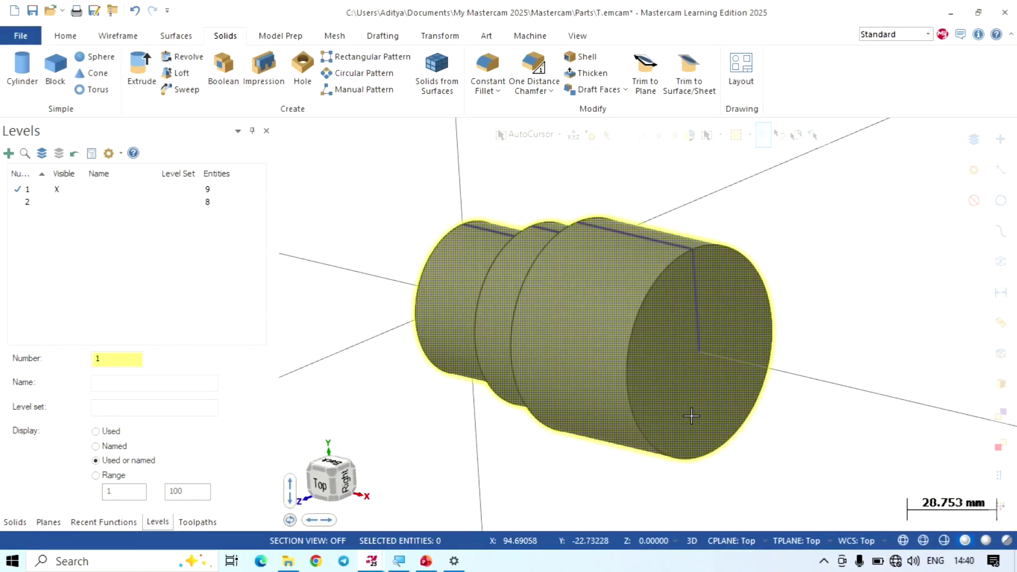
key("alt+1")
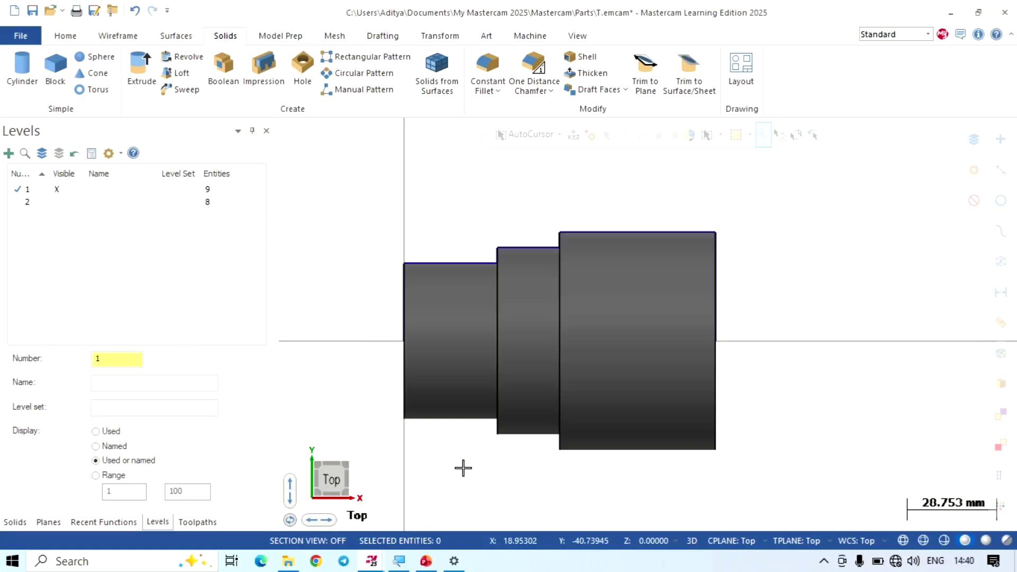
scroll(463, 468, "up", 1)
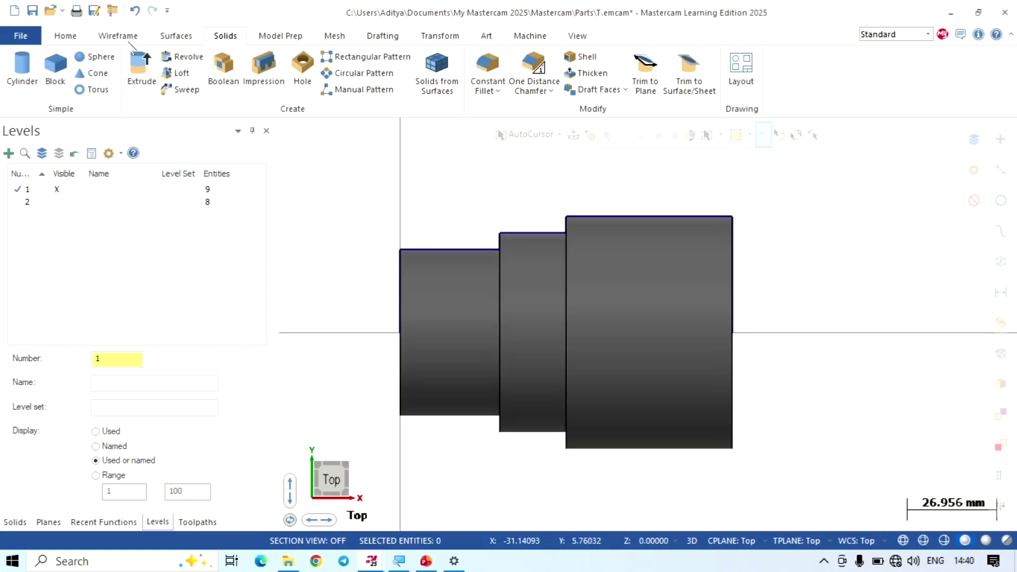
left_click(118, 36)
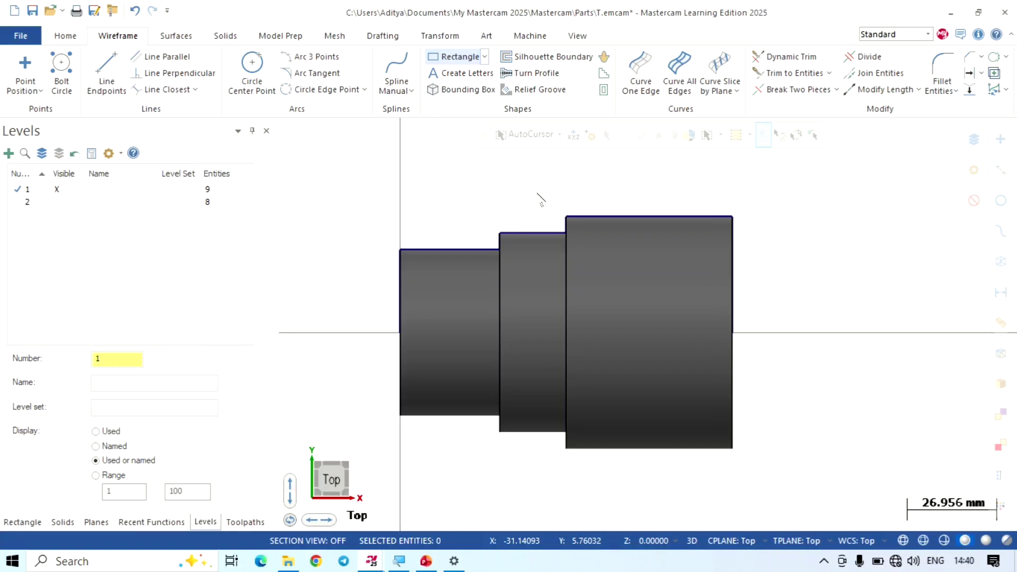
left_click(612, 259)
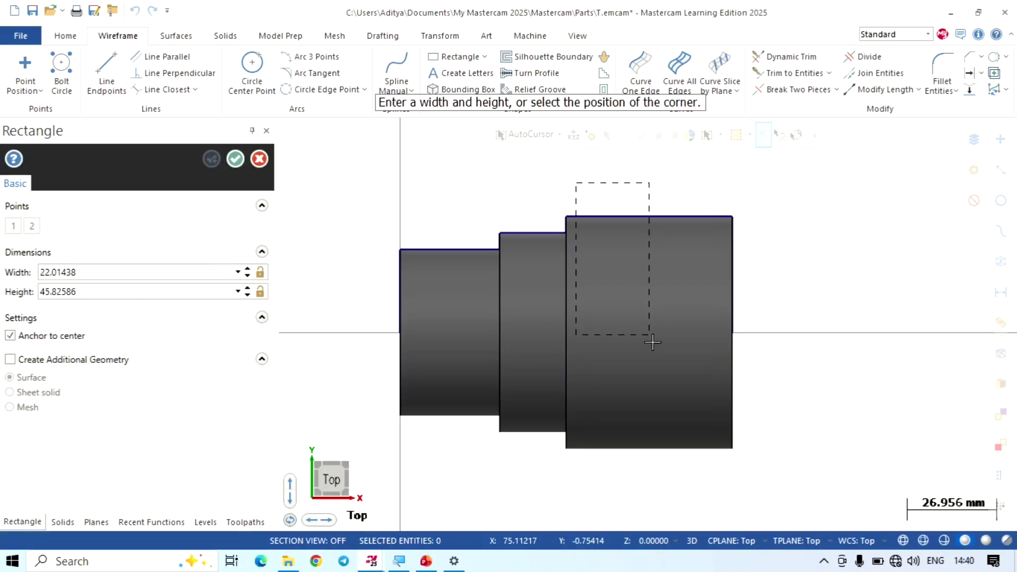
left_click(672, 356)
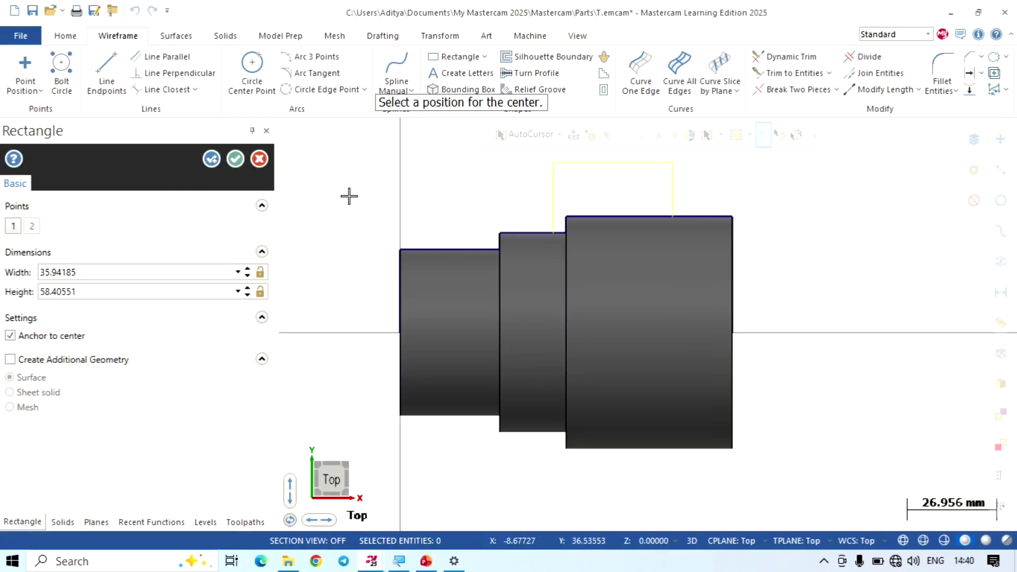
left_click(236, 159)
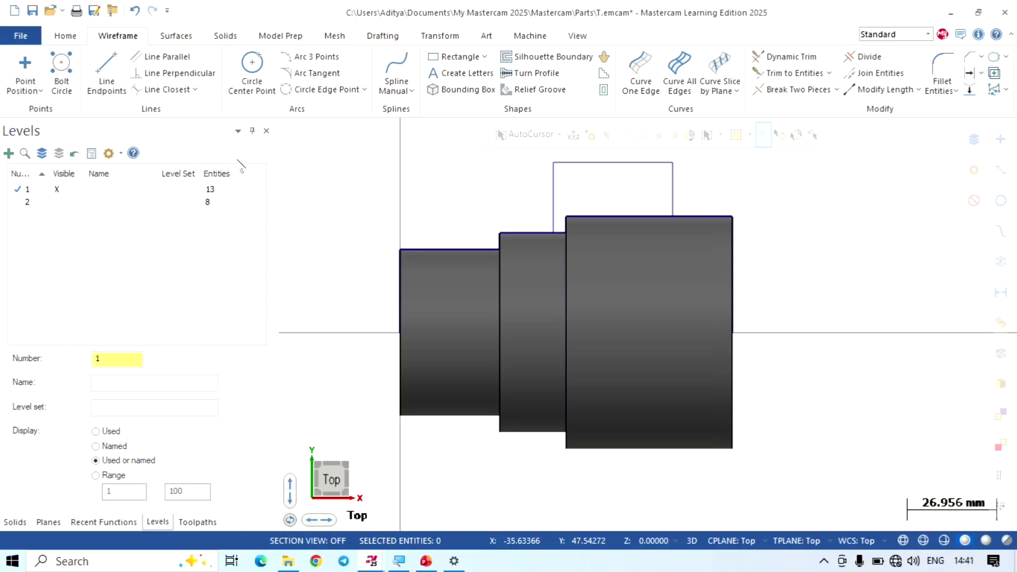
Step: Extrude the rectangle as a cut body through the revolved solid with a distance of 50 mm
scroll(379, 235, "down", 1)
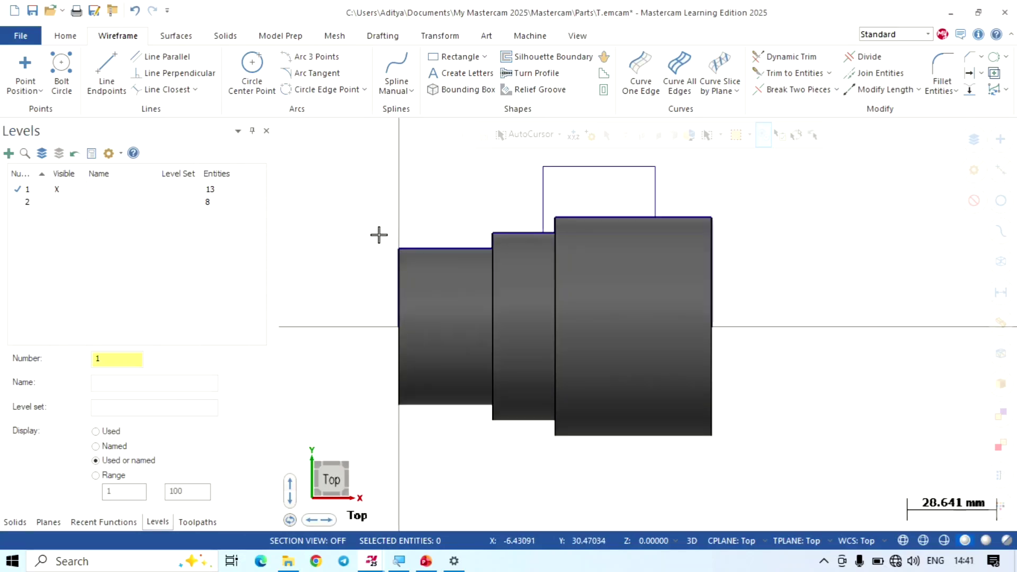
left_click(233, 39)
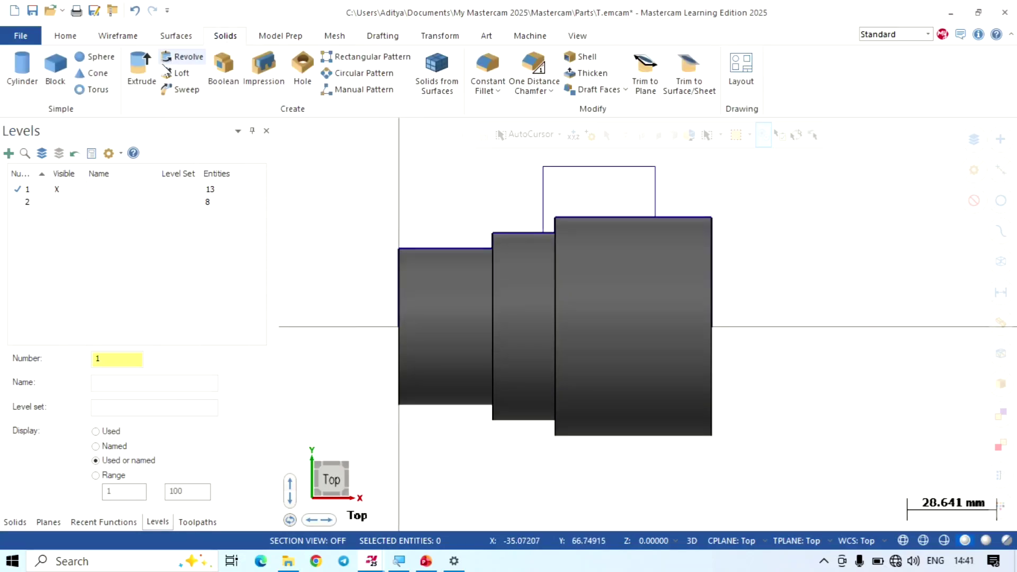
left_click(142, 71)
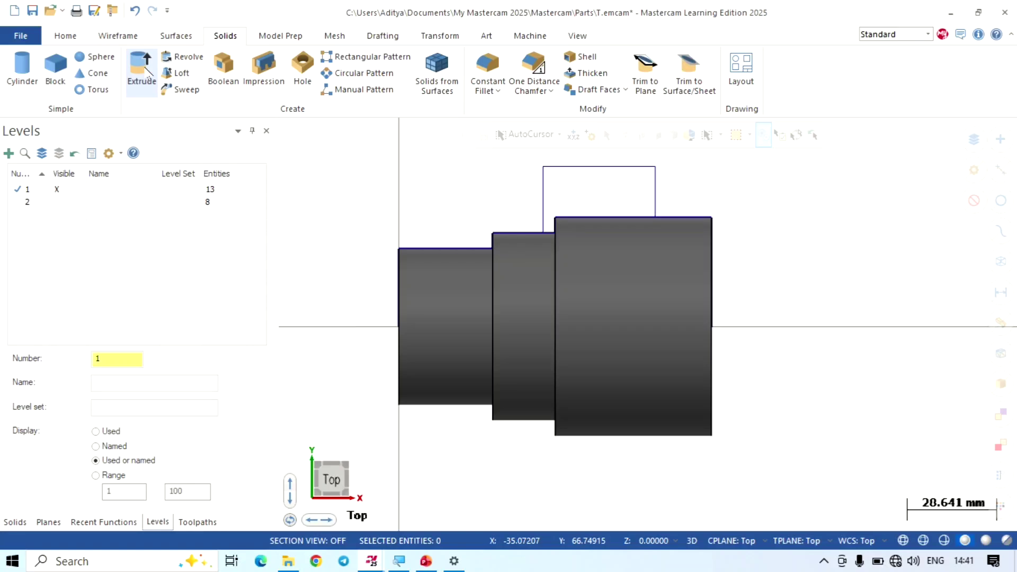
left_click(544, 186)
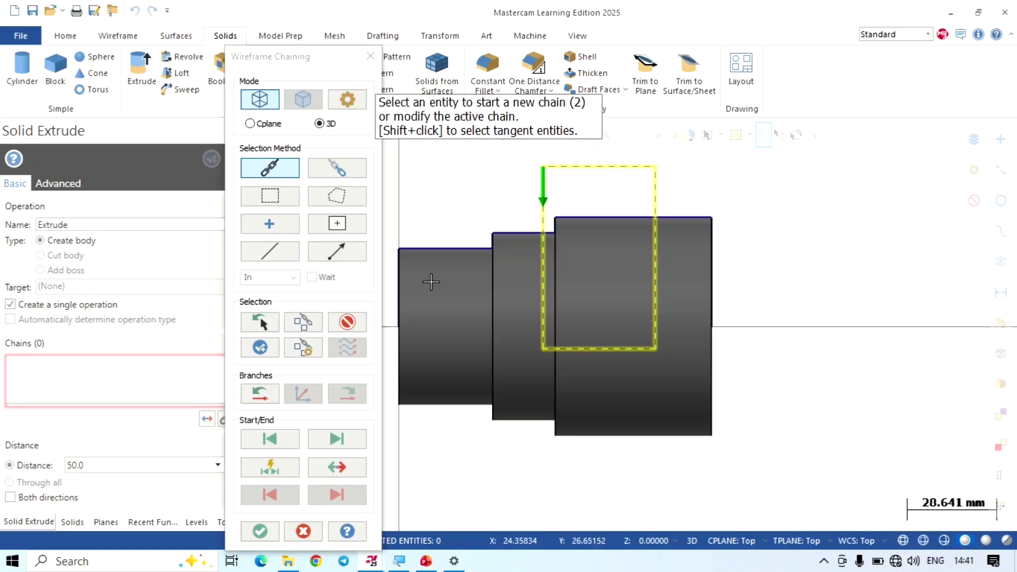
left_click(259, 530)
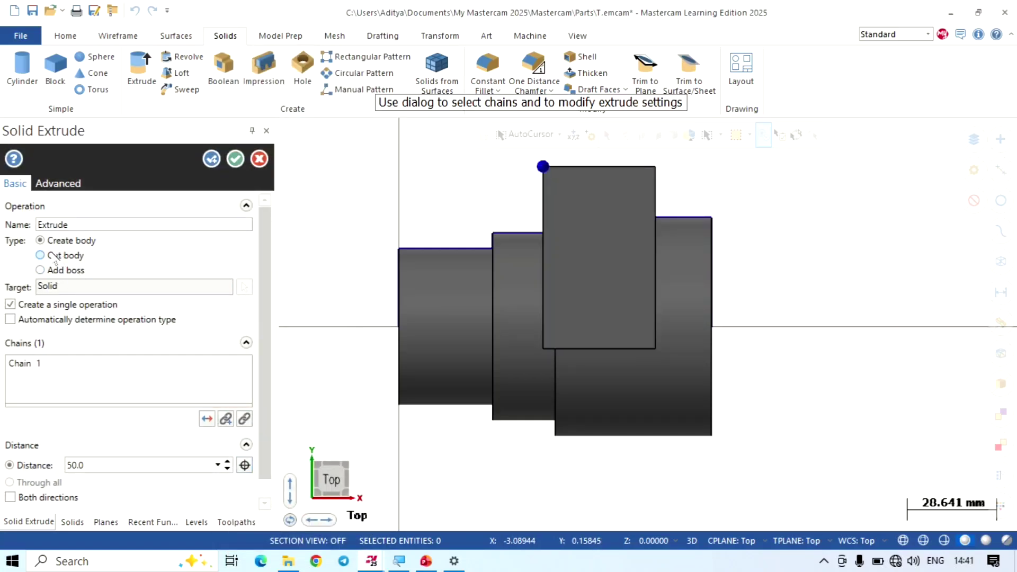
left_click(55, 257)
middle_click_drag(595, 356, 567, 344)
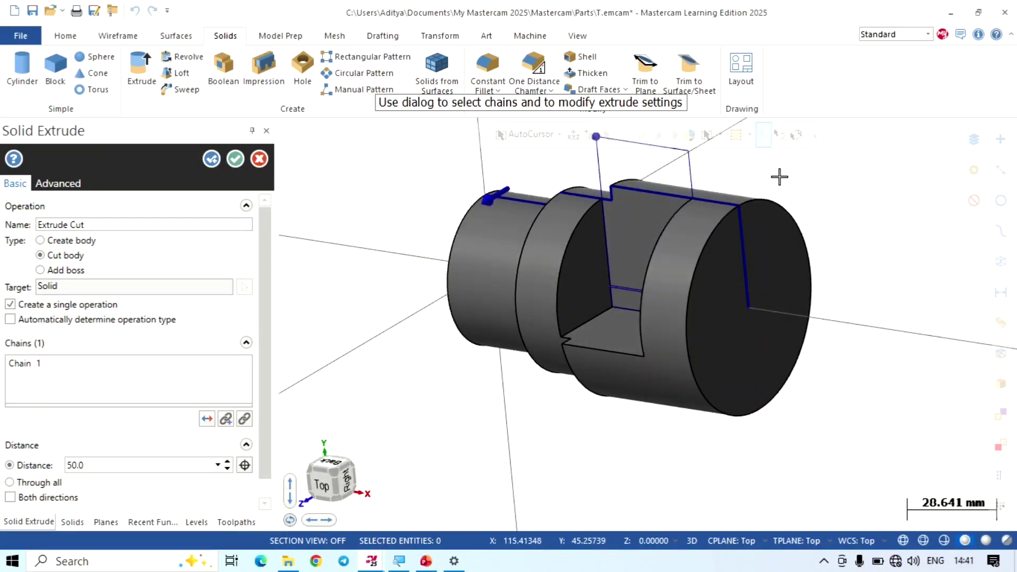
scroll(780, 175, "up", 1)
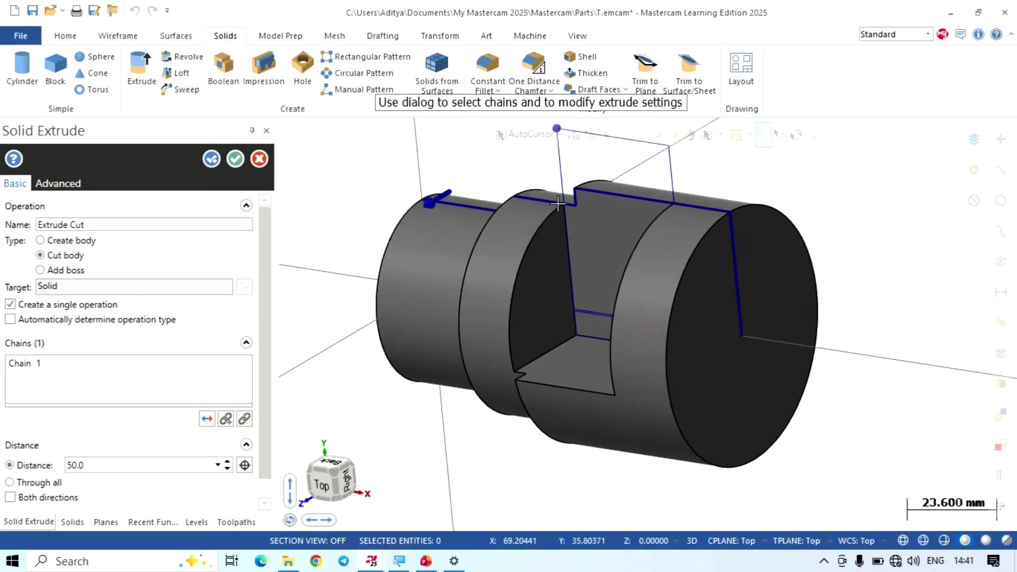
left_click(235, 159)
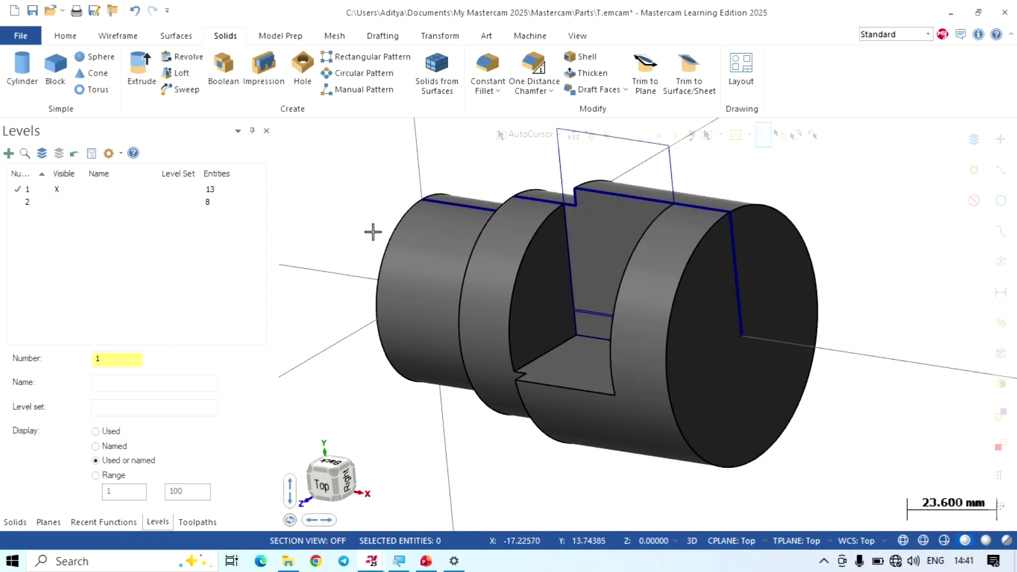
Step: Examine the rectangular cut in the stepped shaft from several angles and return to the Top view
scroll(360, 213, "up", 3)
mouse_move(546, 309)
middle_mouse_down()
mouse_move(651, 318)
mouse_move(602, 318)
middle_mouse_up()
scroll(601, 317, "down", 3)
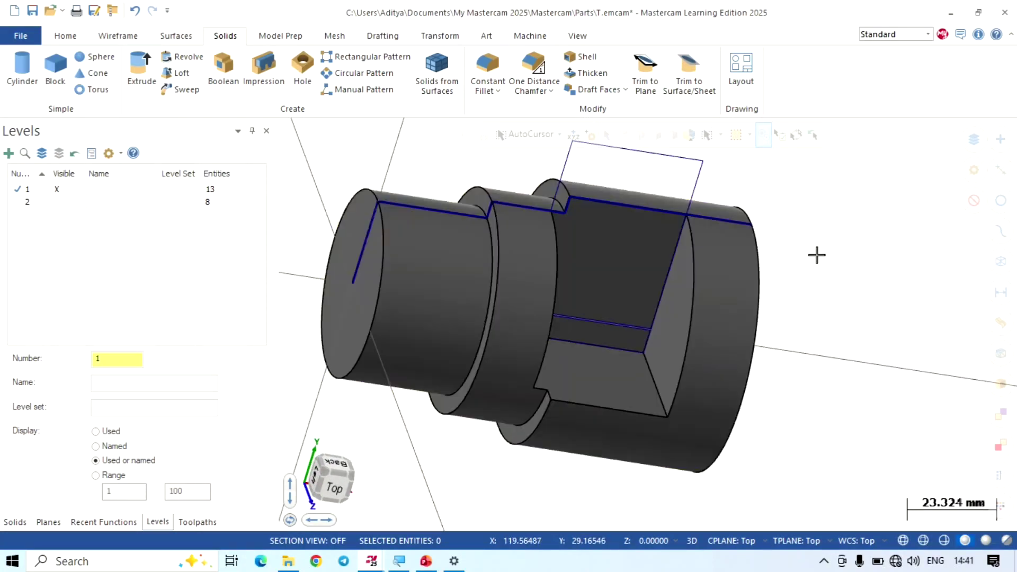
right_click(757, 242)
left_click(820, 383)
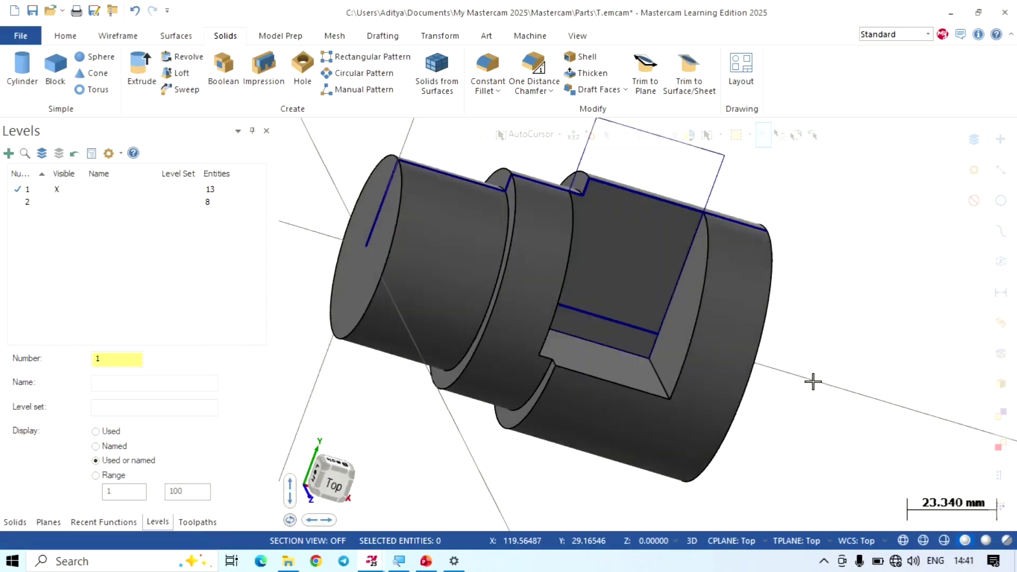
mouse_move(801, 227)
middle_mouse_down()
mouse_move(767, 220)
mouse_move(656, 249)
mouse_move(627, 273)
mouse_move(651, 222)
mouse_move(737, 218)
mouse_move(773, 240)
mouse_move(779, 316)
mouse_move(699, 289)
middle_mouse_up()
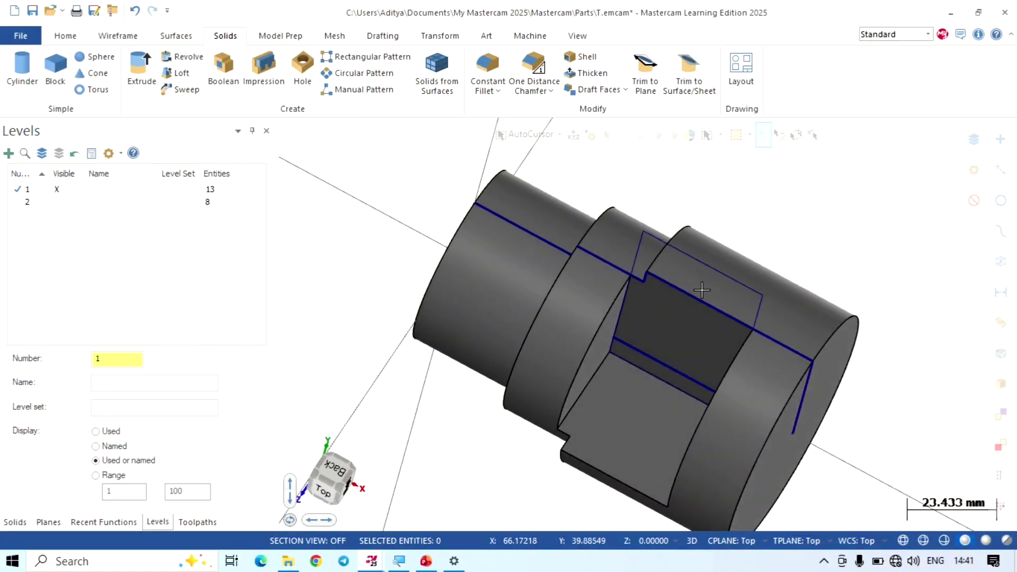
key("alt+1")
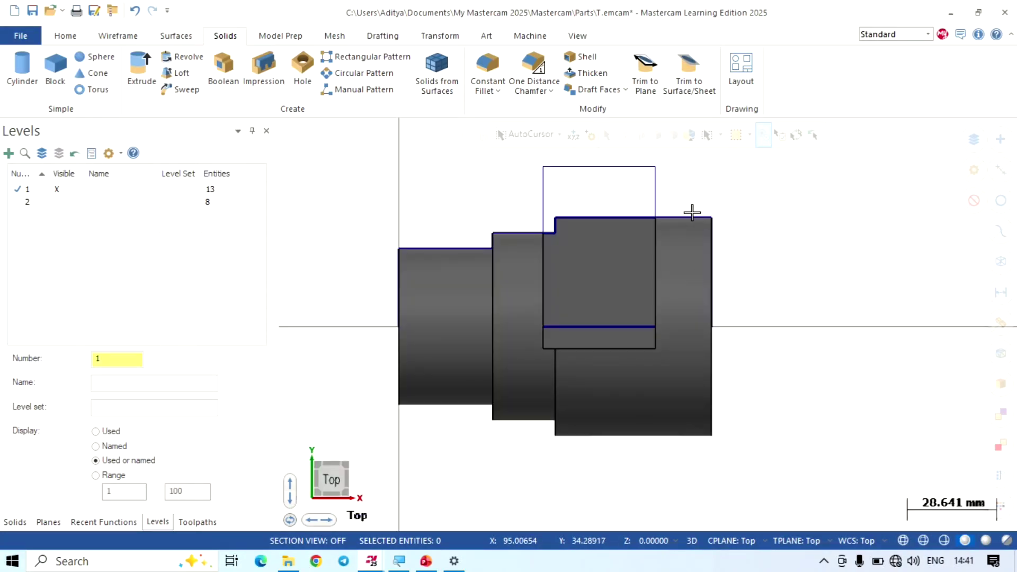
scroll(347, 200, "up", 1)
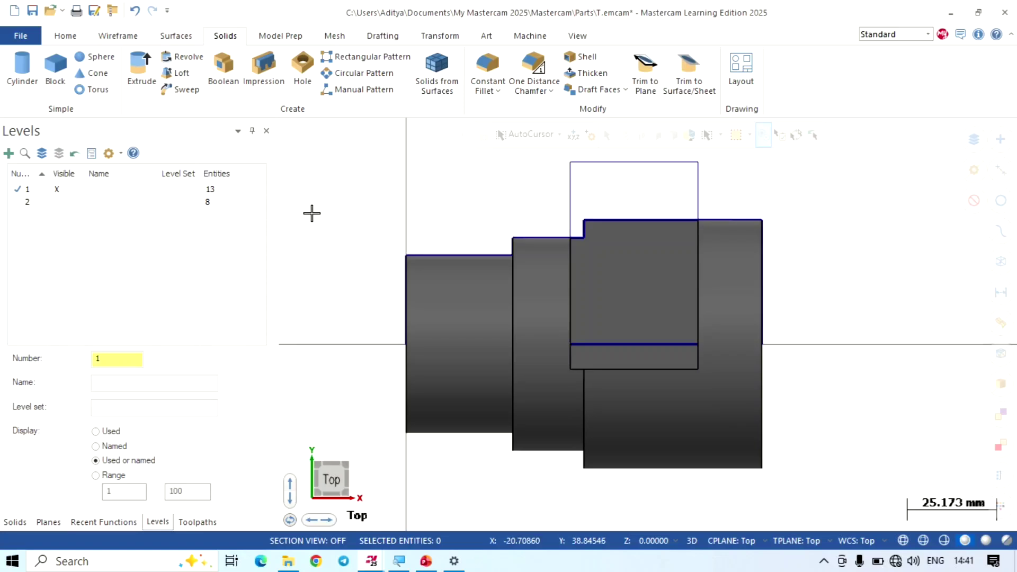
Step: Make level 2 the active level and hide level 1
left_click(26, 201)
left_click(56, 189)
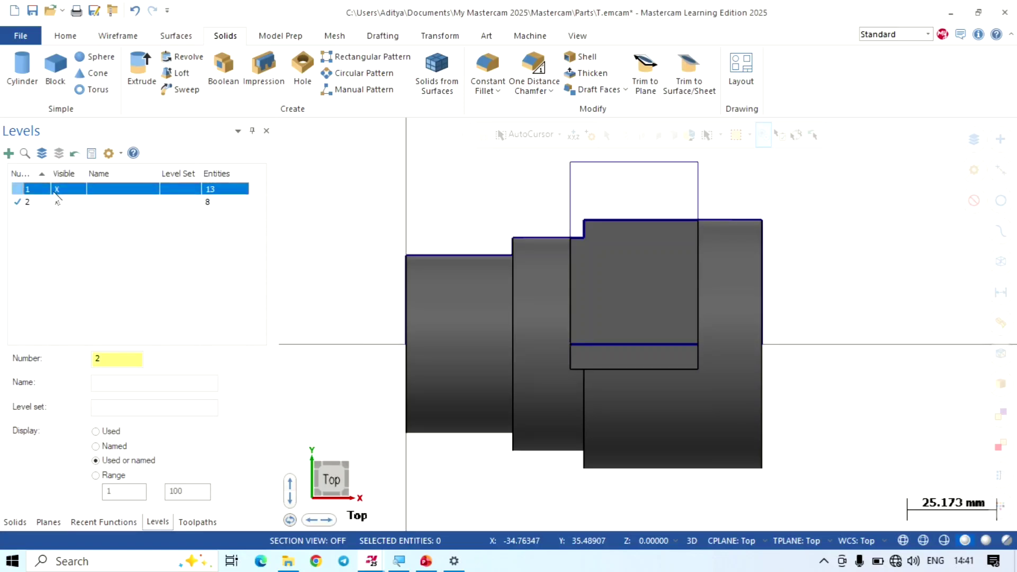
left_click(23, 203)
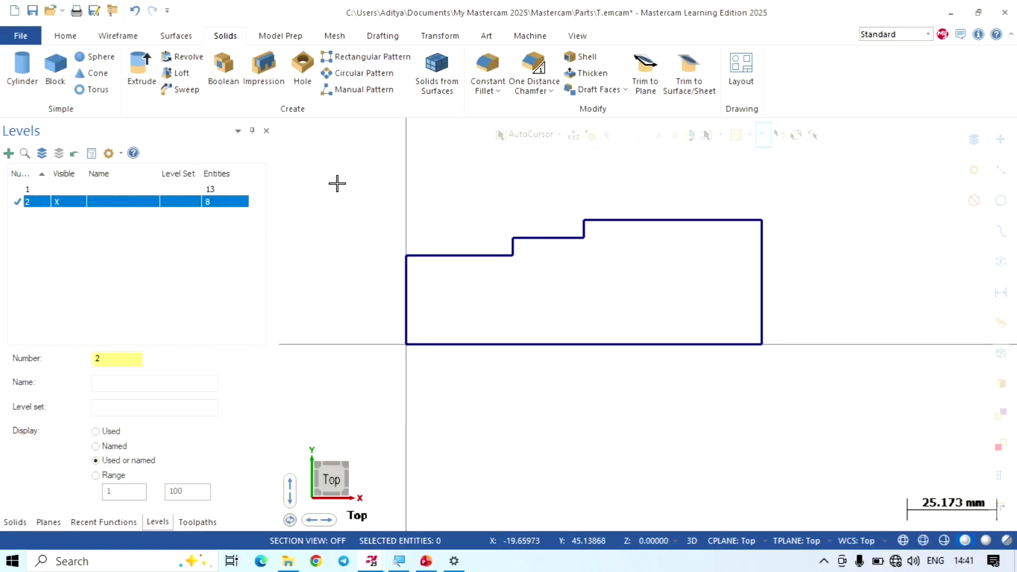
Step: Revolve the open stepped profile, partially chained from its left edge to its right edge without the bottom line, about the bottom line
scroll(337, 183, "up", 1)
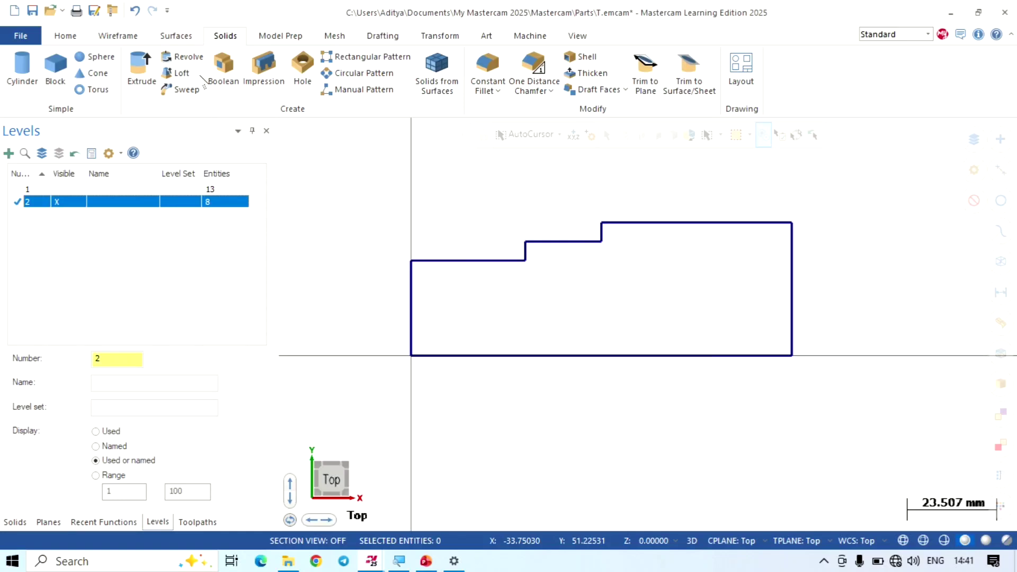
left_click(189, 57)
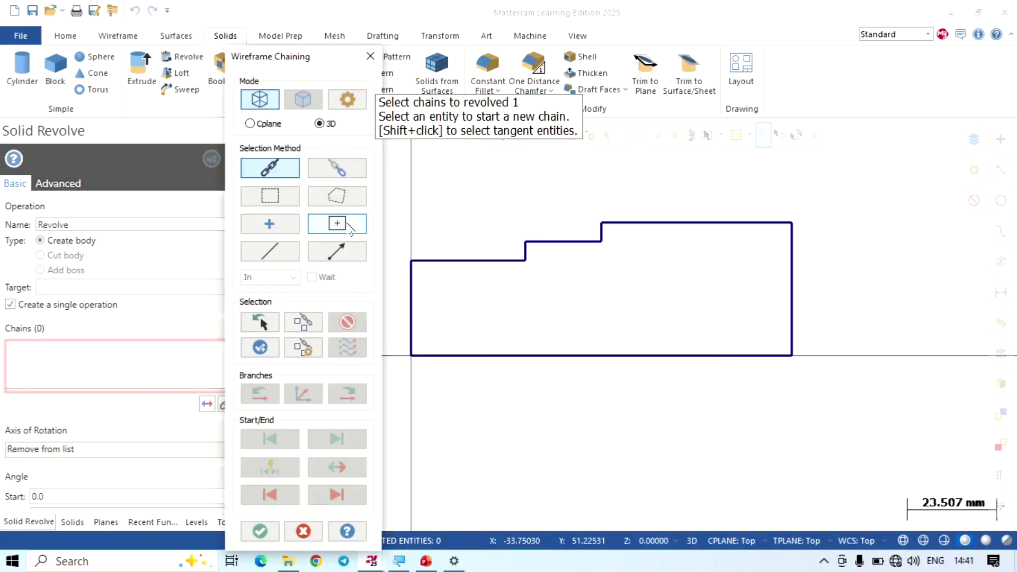
left_click(335, 171)
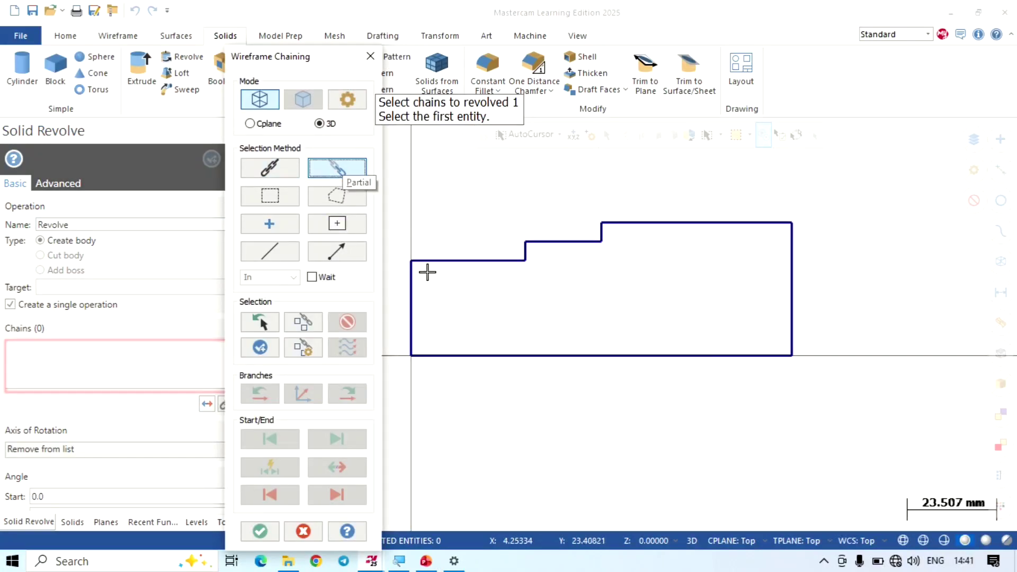
left_click(415, 300)
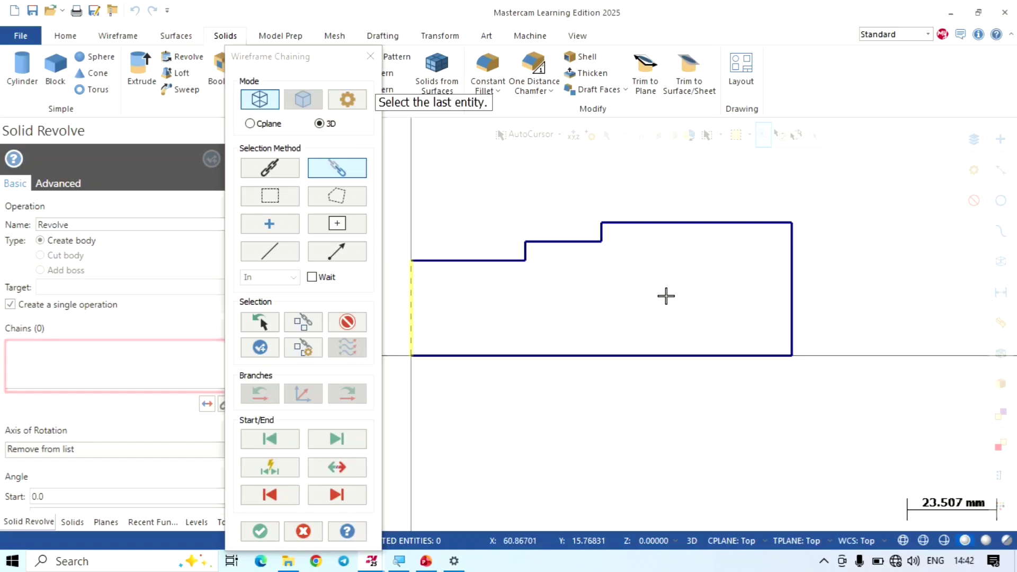
left_click(353, 468)
left_click(354, 468)
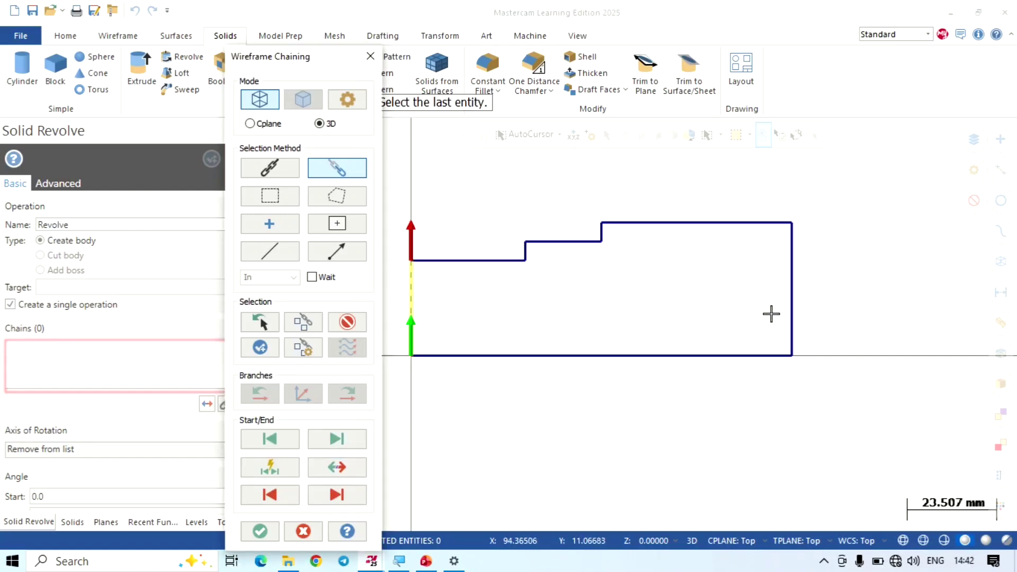
left_click(789, 300)
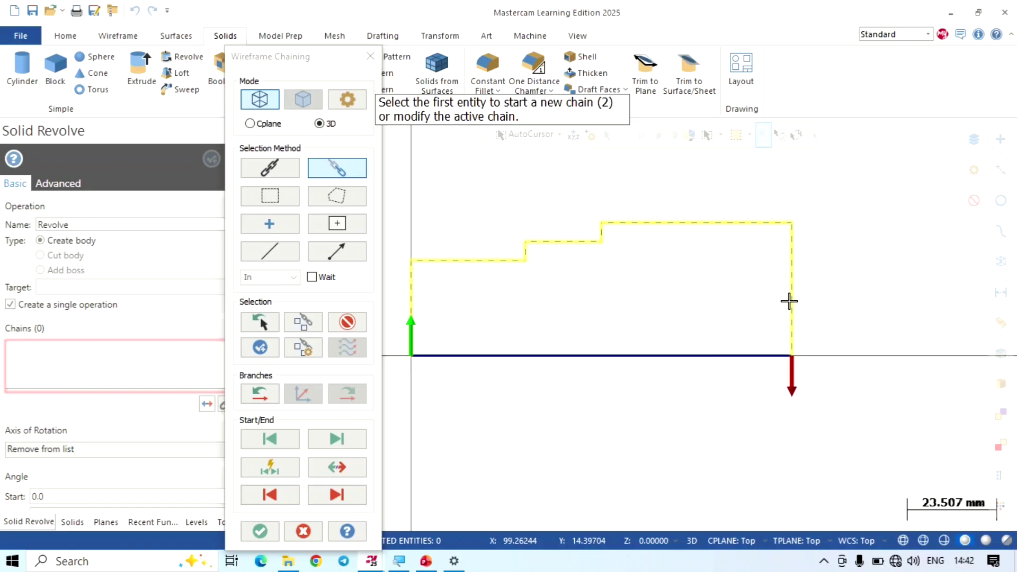
left_click(259, 531)
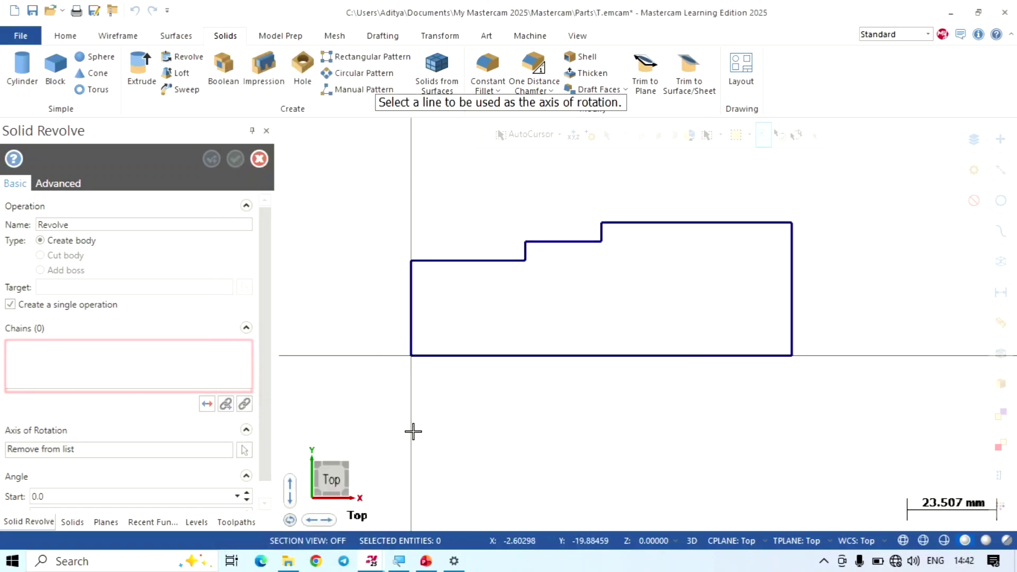
left_click(488, 356)
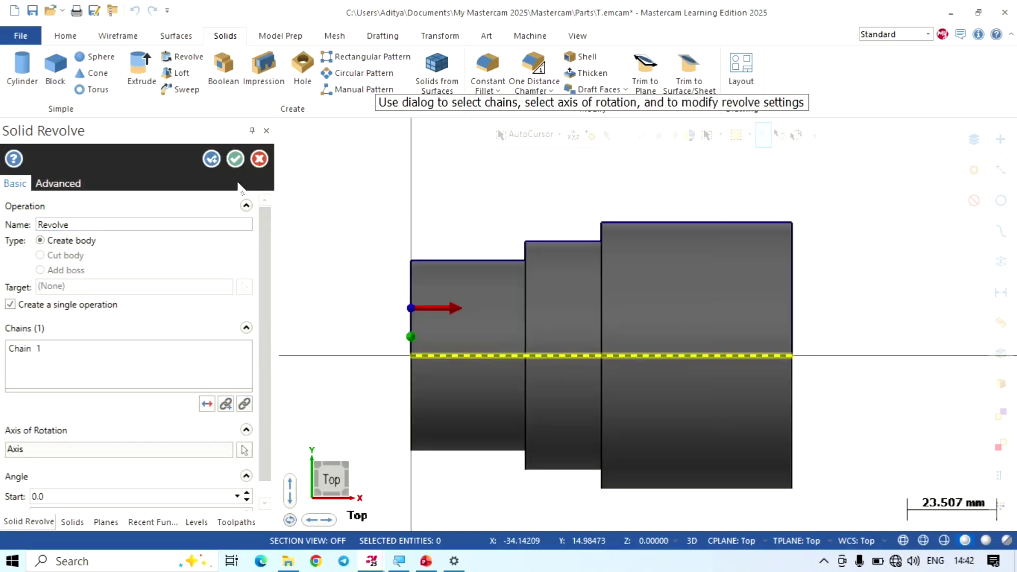
left_click(235, 158)
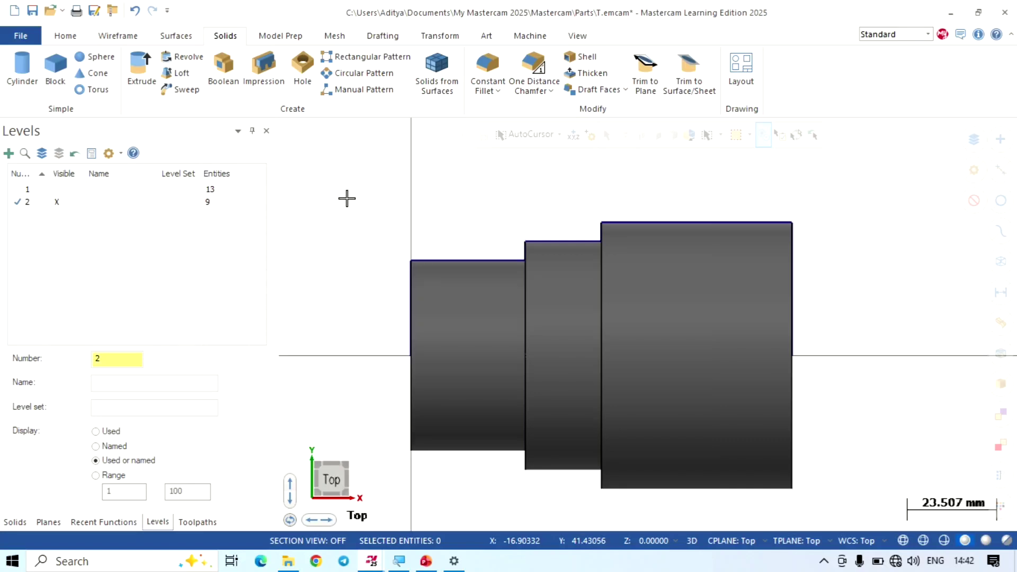
Step: Sketch a corner-to-corner rectangle without center anchoring, about 32 mm wide and 52 mm high, overlapping the two larger steps and extending above the shaft
scroll(347, 198, "down", 1)
left_click(134, 40)
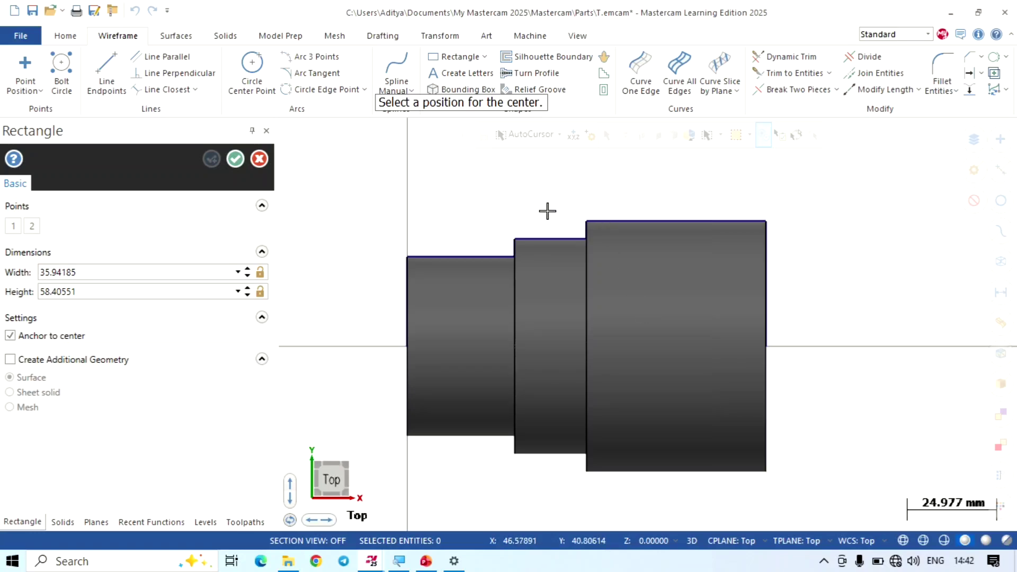
left_click(79, 334)
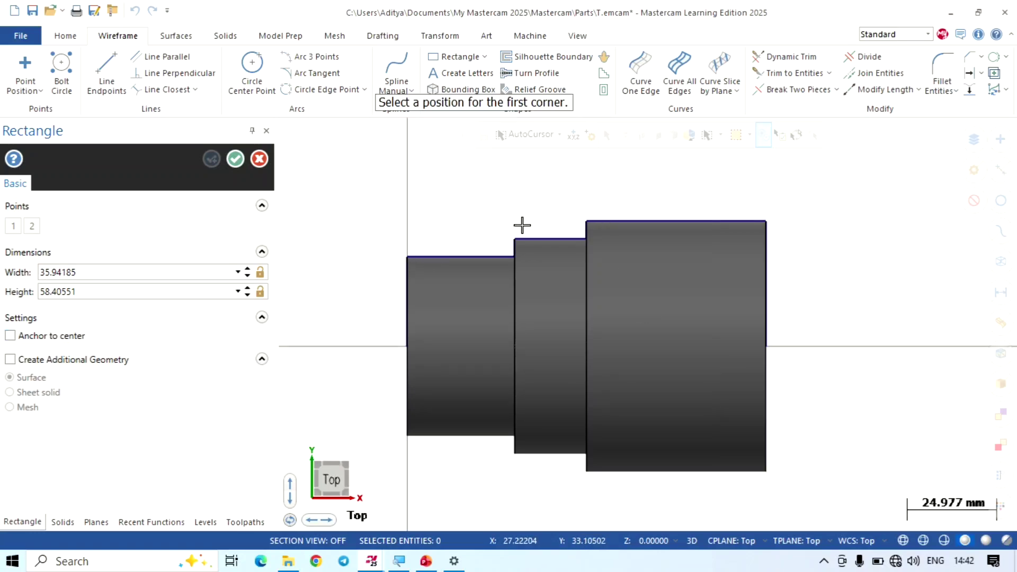
left_click(561, 169)
left_click(675, 354)
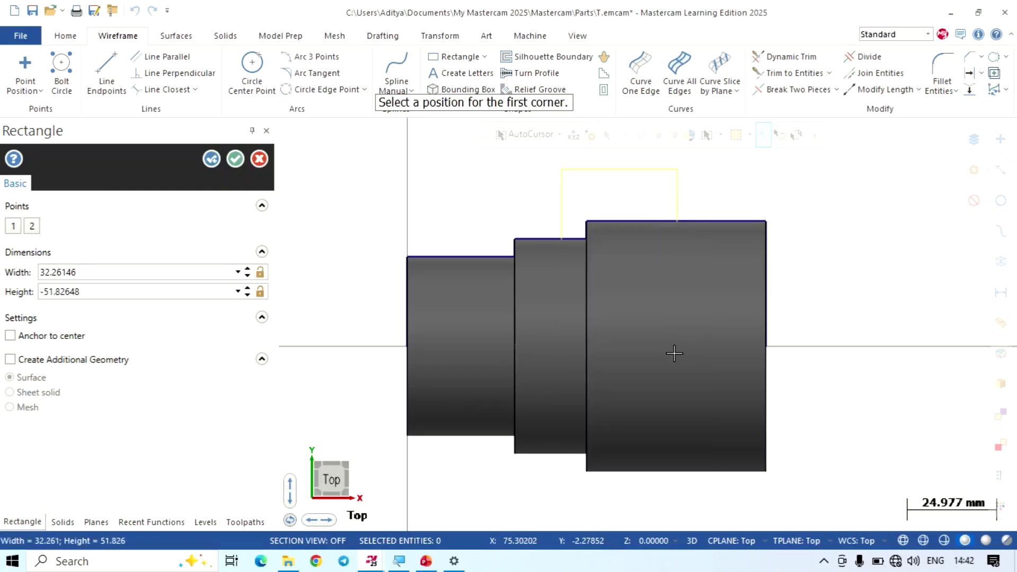
left_click(241, 161)
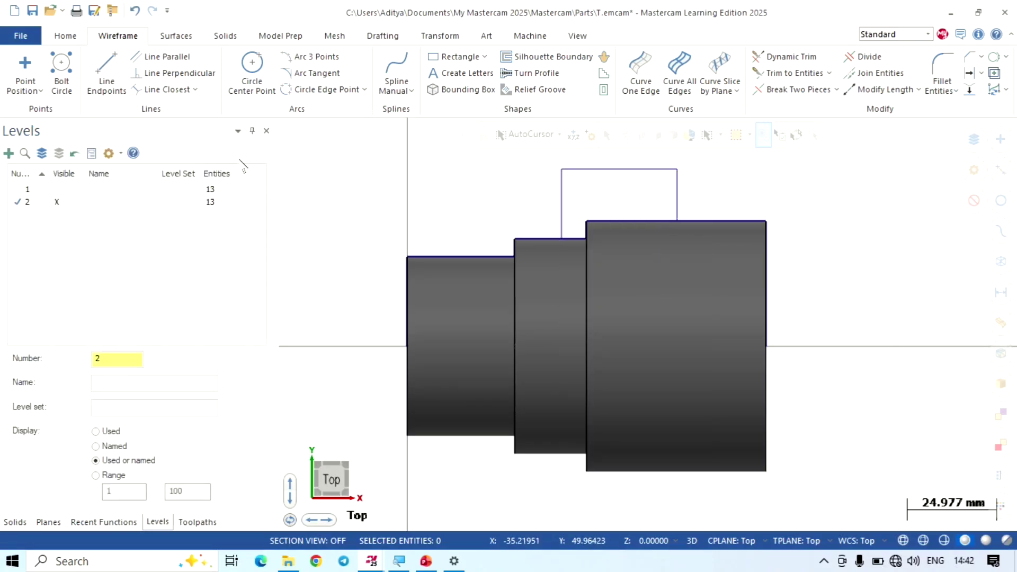
Step: Extrude the fully chained rectangle as a cut body into the revolved solid with a distance of 50 mm
left_click(225, 35)
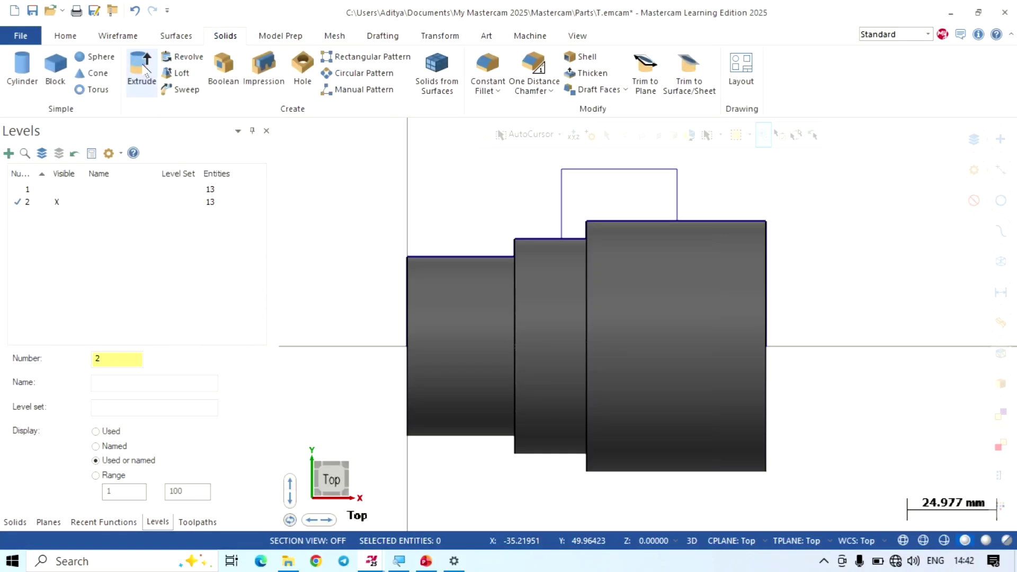
left_click(144, 69)
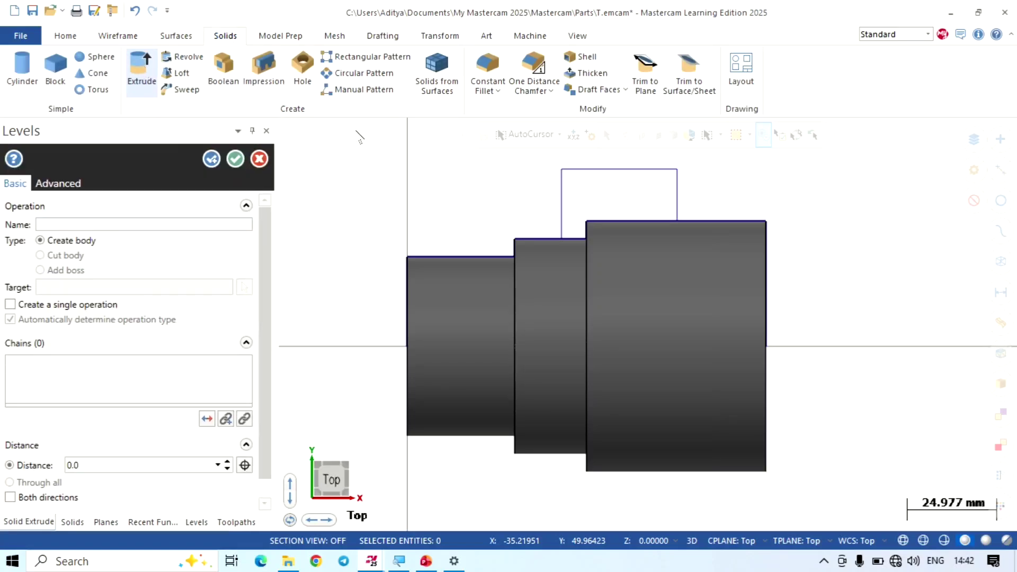
left_click(562, 200)
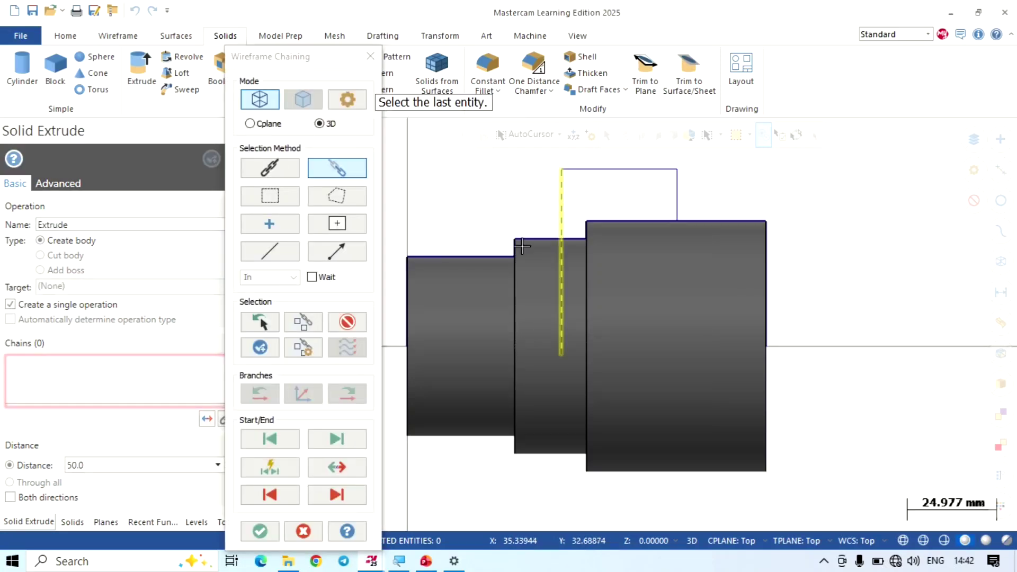
left_click(288, 172)
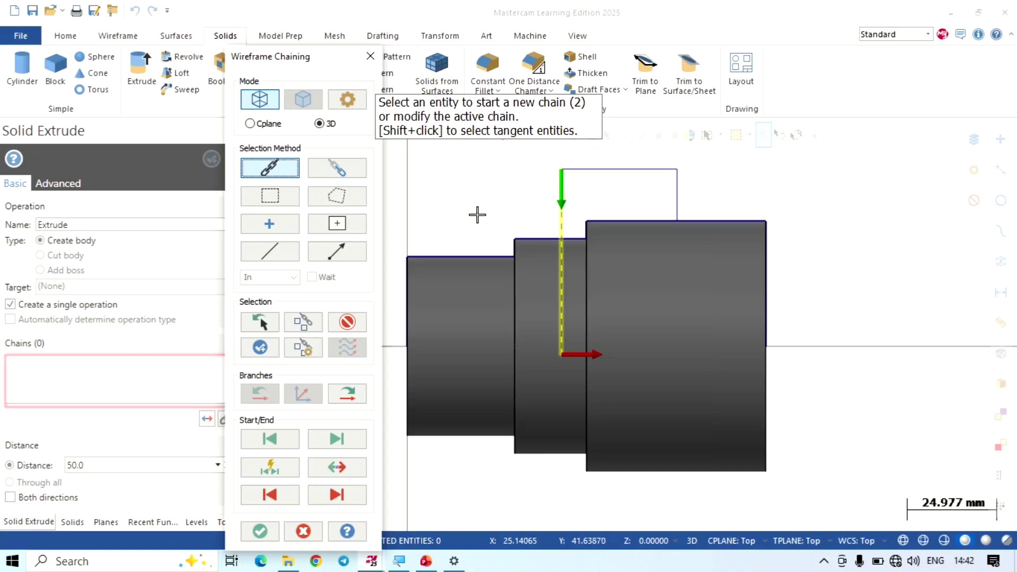
left_click(557, 200)
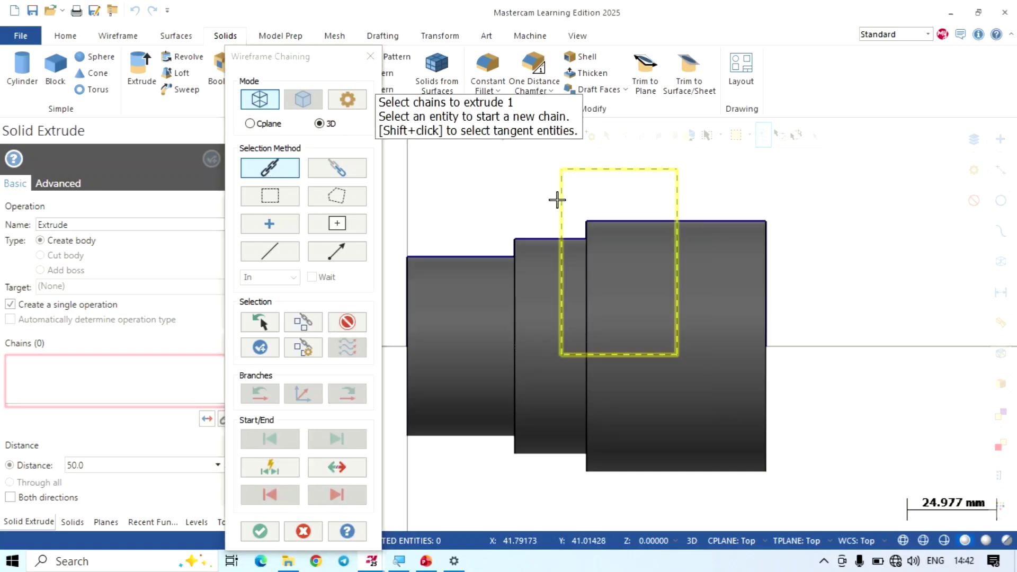
left_click(259, 531)
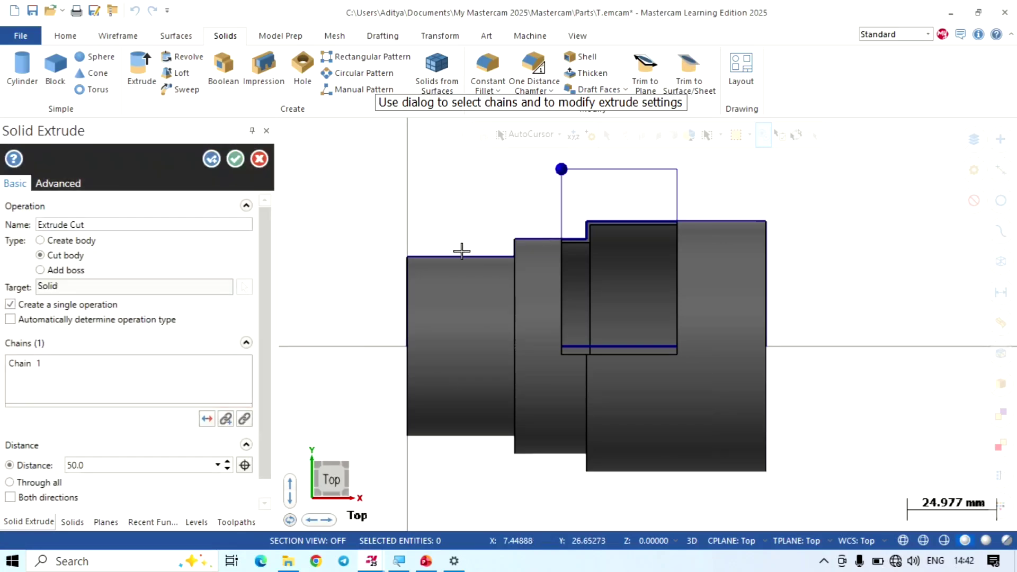
left_click(235, 159)
Step: Examine the interior of the cut shaft from several angles, ending in the Isometric view
middle_click_drag(722, 227, 662, 243)
scroll(742, 182, "up", 3)
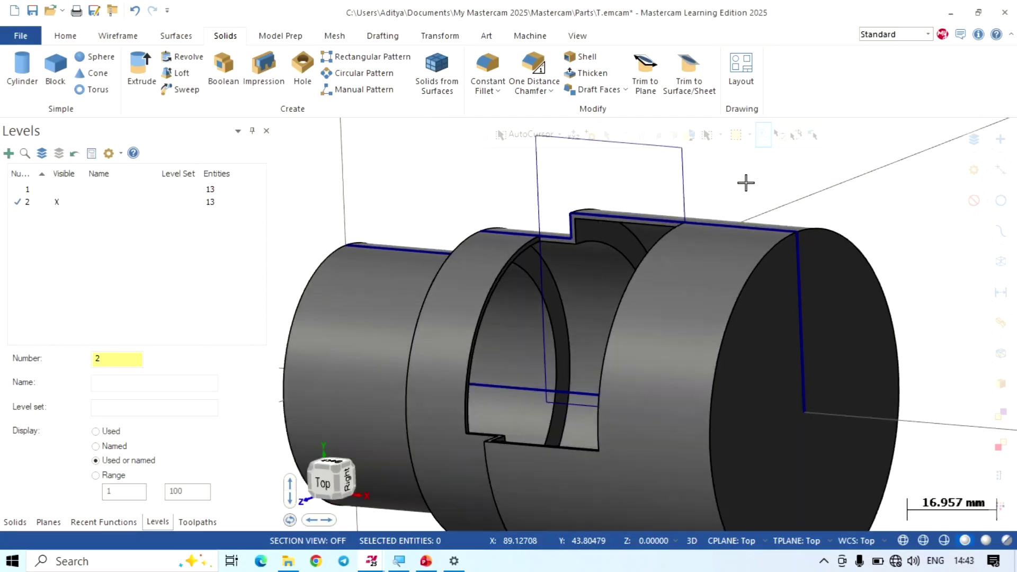
mouse_move(751, 198)
middle_mouse_down()
mouse_move(787, 220)
mouse_move(688, 219)
mouse_move(796, 207)
mouse_move(873, 215)
mouse_move(815, 202)
mouse_move(862, 200)
mouse_move(788, 199)
middle_mouse_up()
scroll(817, 197, "down", 2)
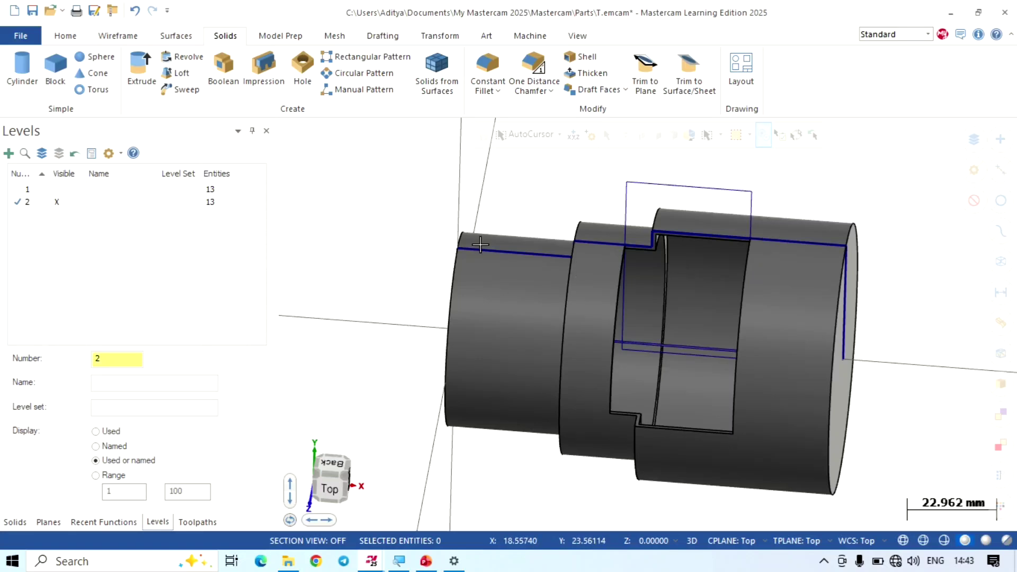
right_click(363, 196)
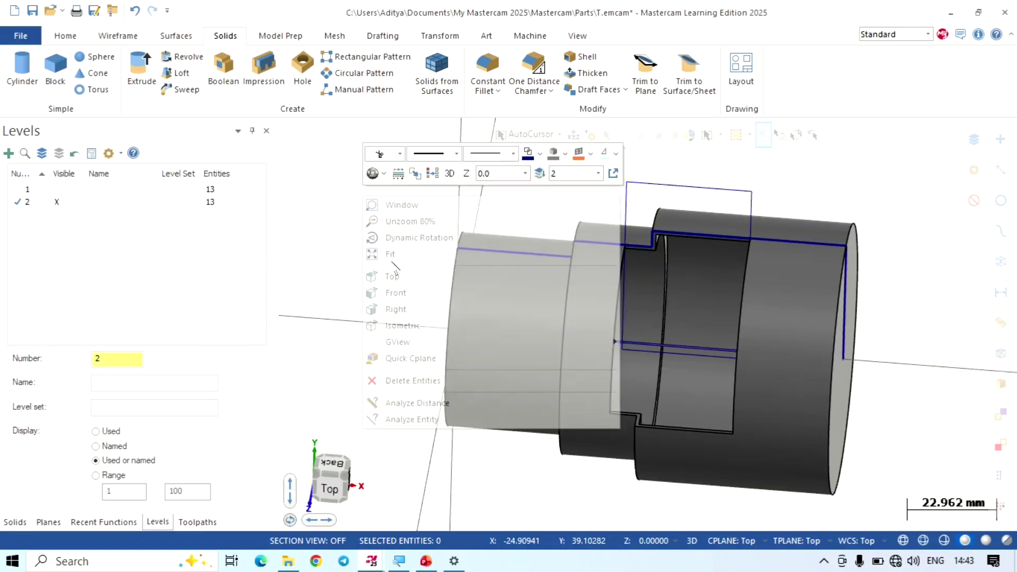
left_click(390, 323)
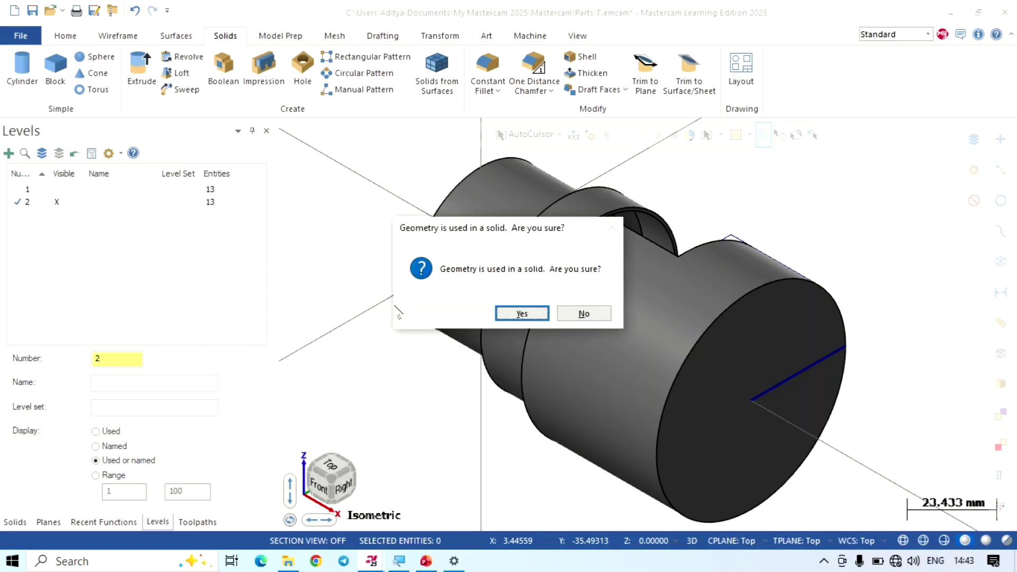
Step: Remove the revolved solid with its cut and the rectangle, keeping the stepped profile, and return to the Top view
left_click(510, 315)
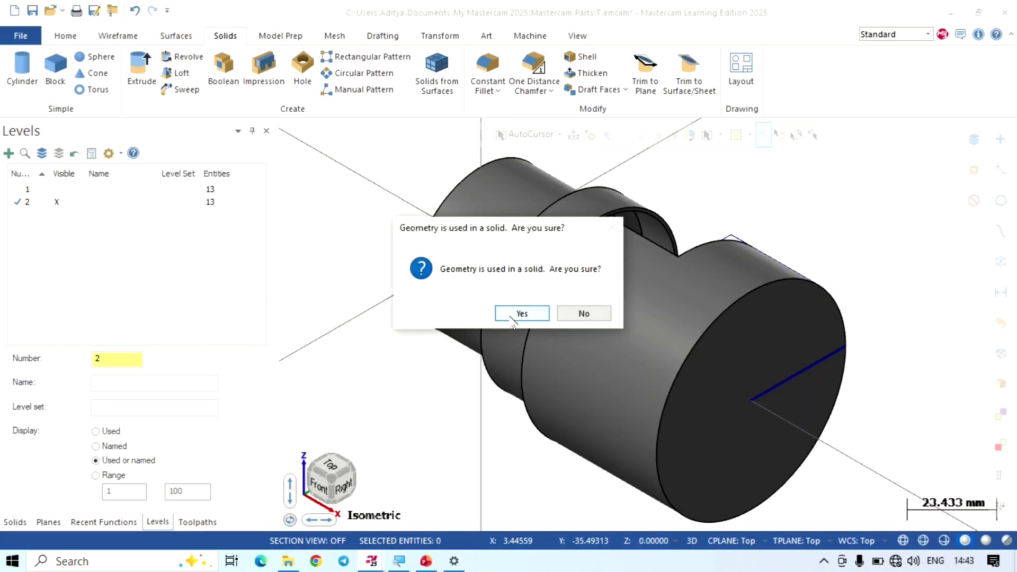
left_click(510, 314)
left_click(509, 316)
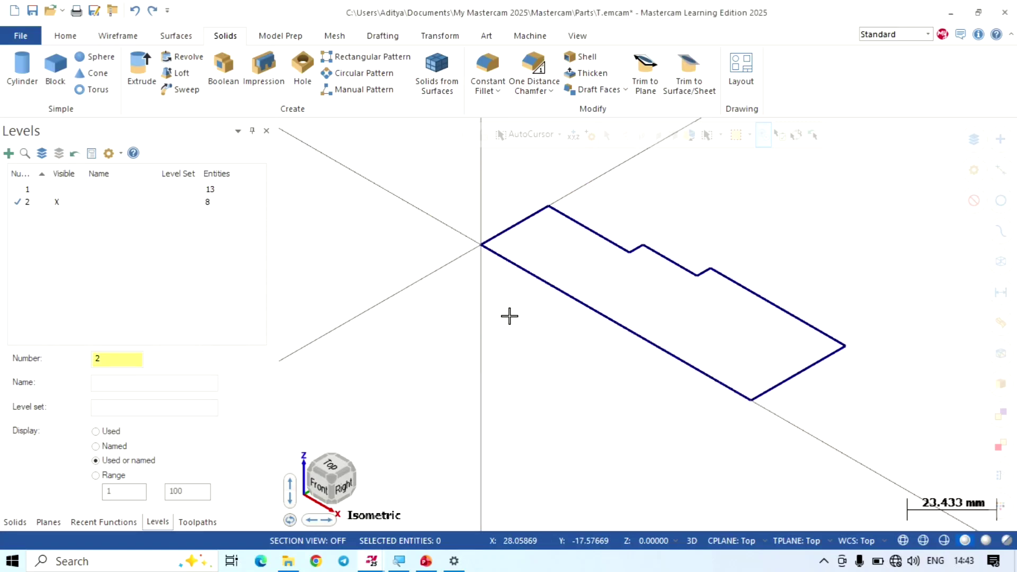
key("alt+1")
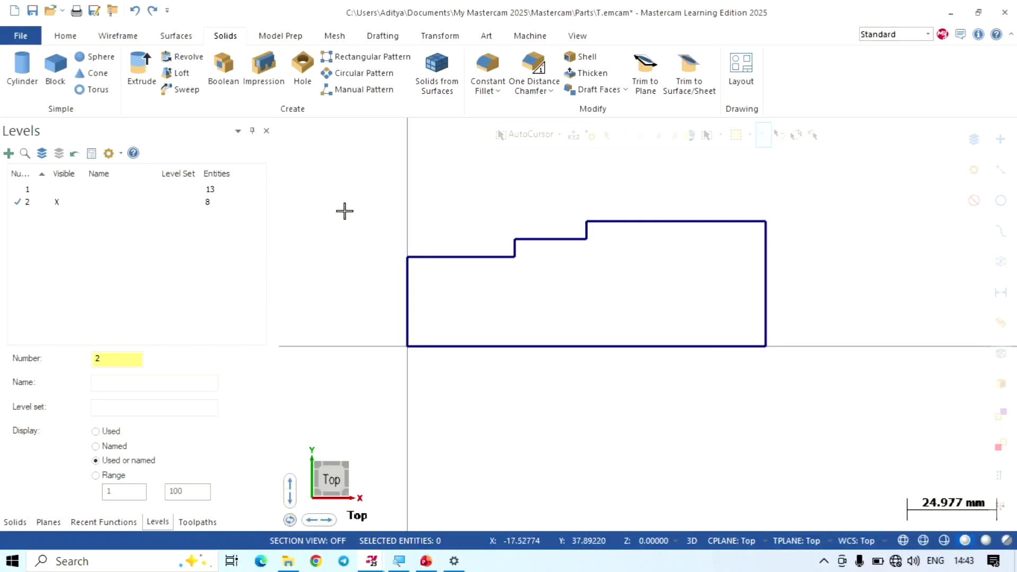
scroll(344, 211, "up", 1)
scroll(344, 211, "up", 1)
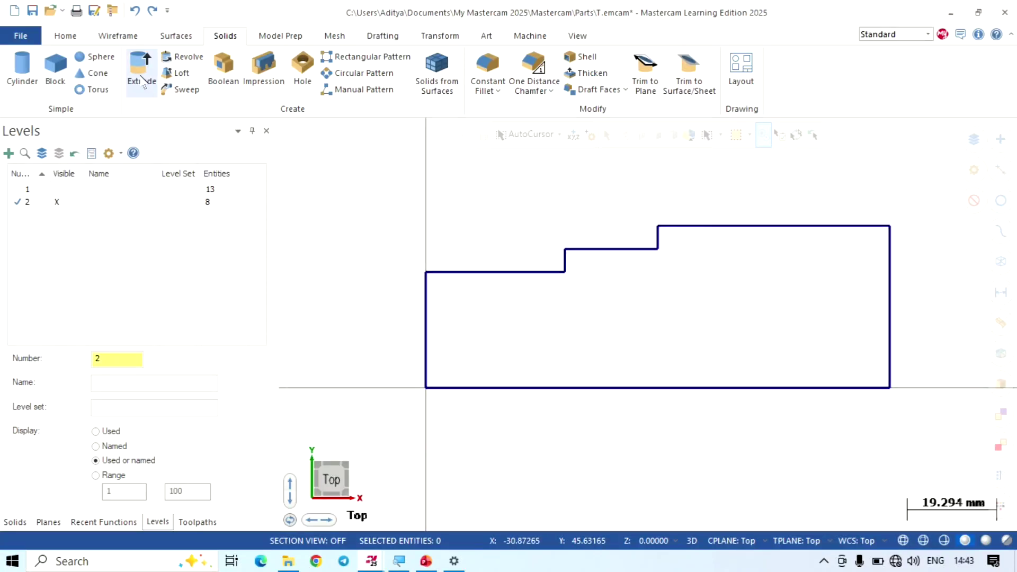
left_click(141, 75)
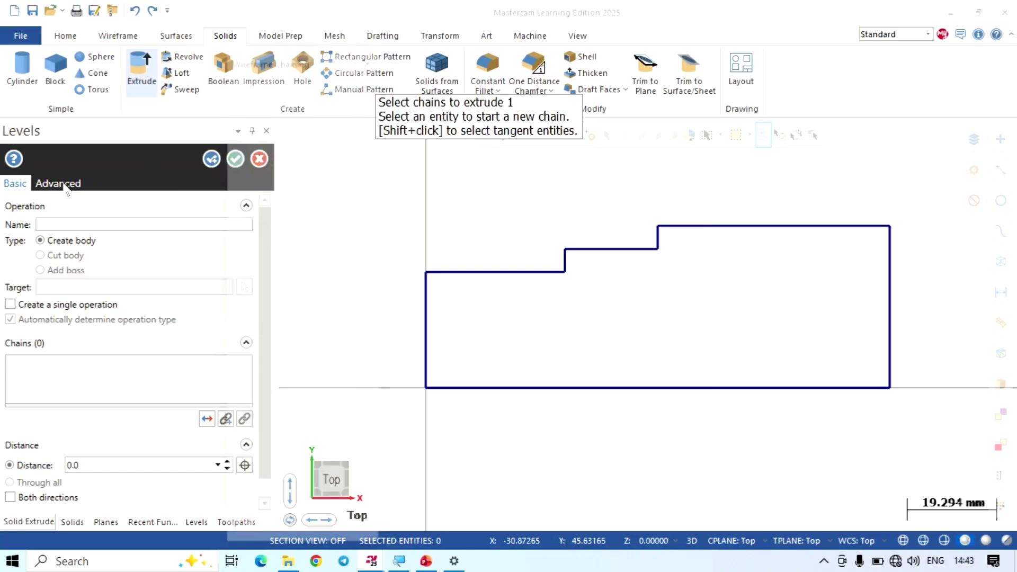
left_click(424, 315)
left_click(259, 530)
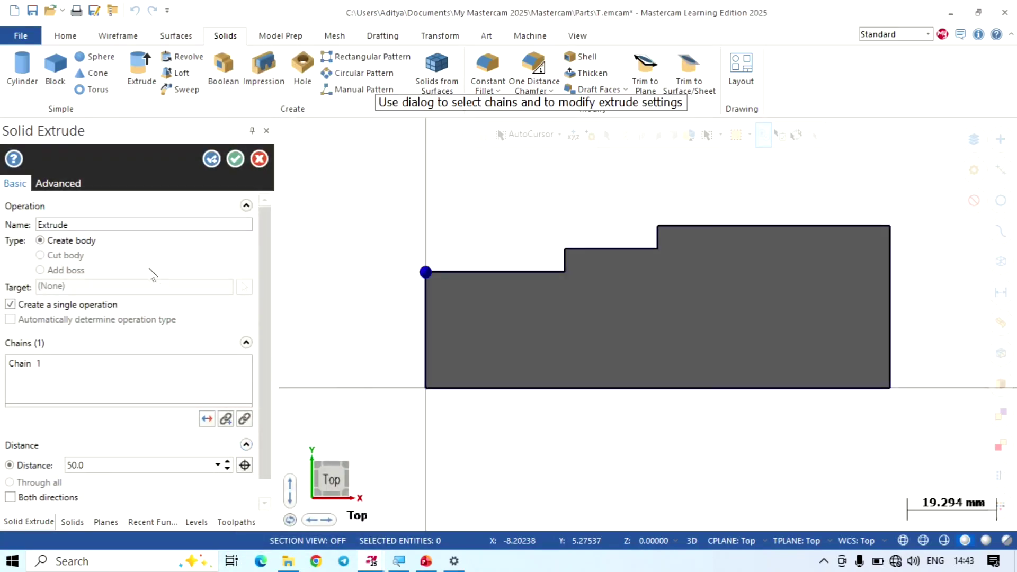
left_click(70, 187)
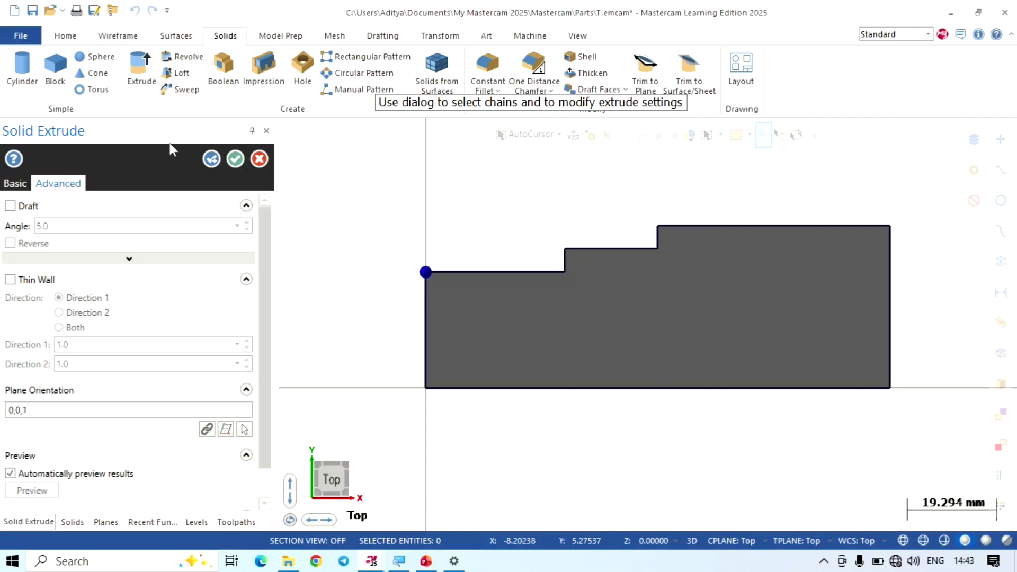
key("Escape")
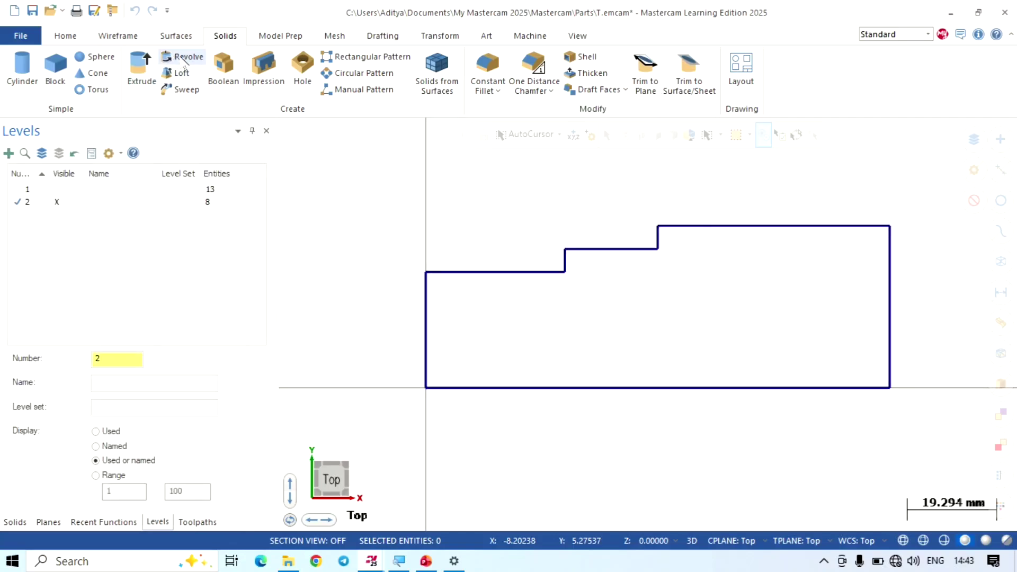
Step: Start a solid Revolve of the fully chained stepped profile, using its long horizontal base line as the axis of rotation
left_click(186, 58)
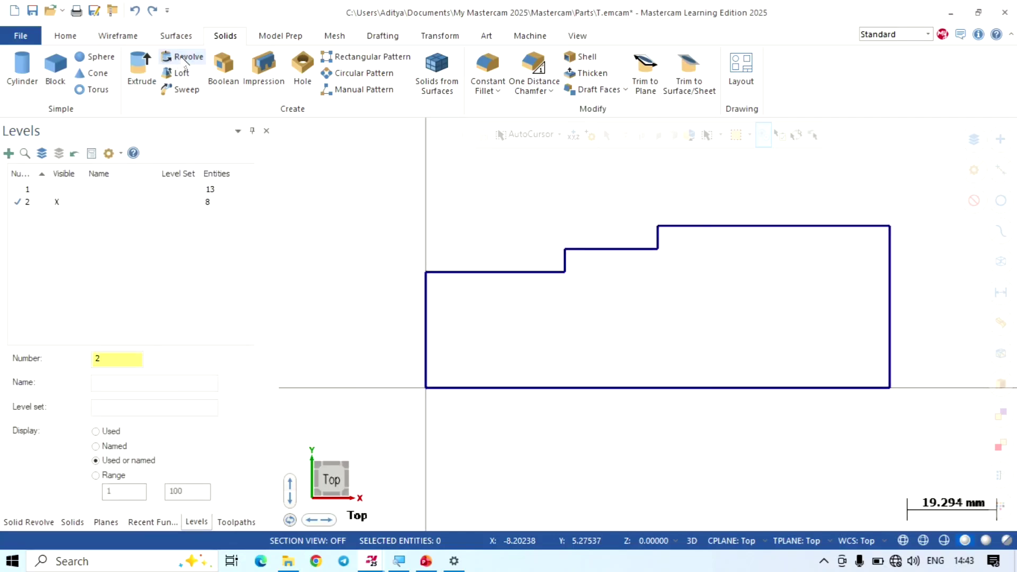
left_click(427, 335)
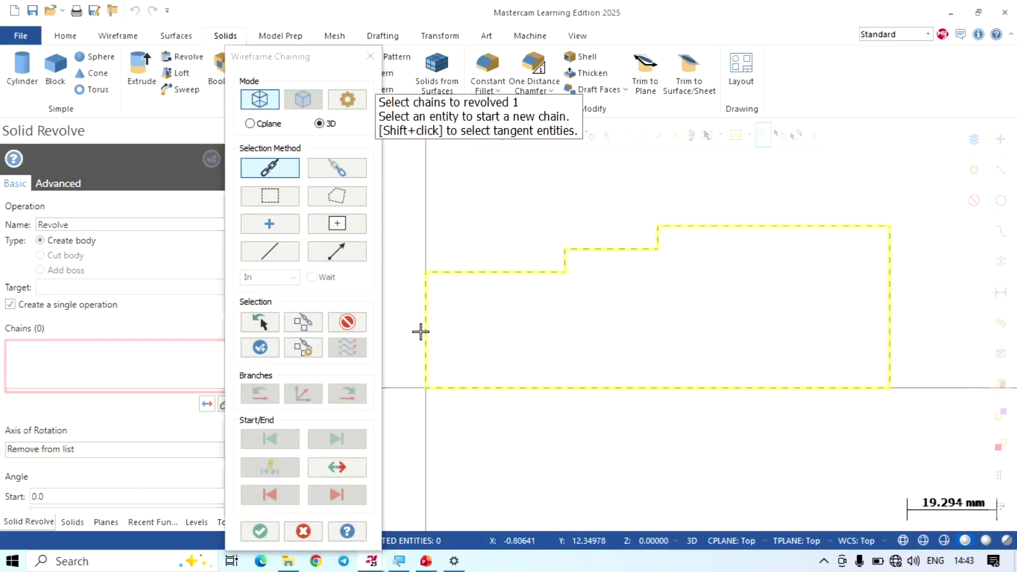
left_click(259, 531)
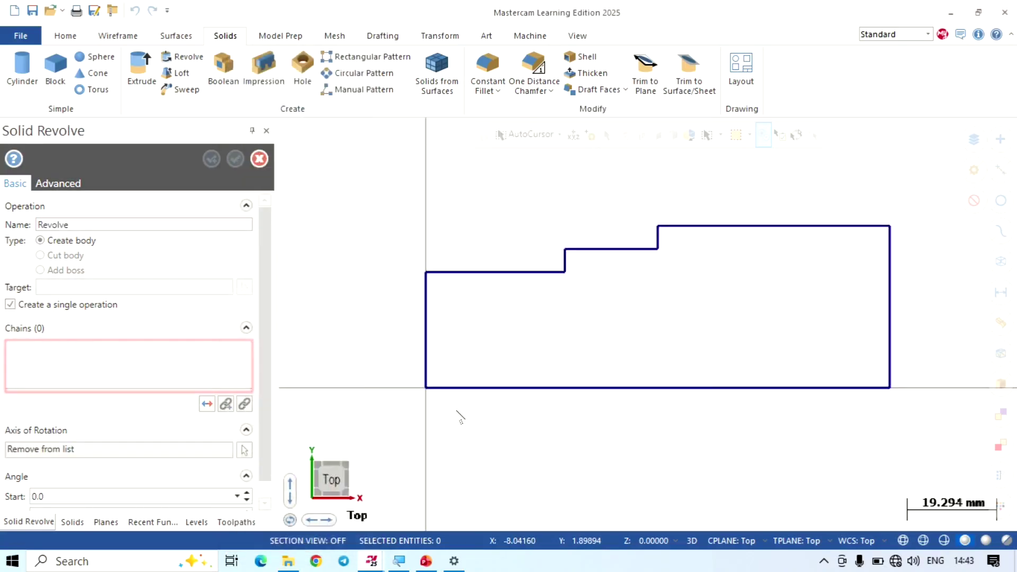
left_click(482, 386)
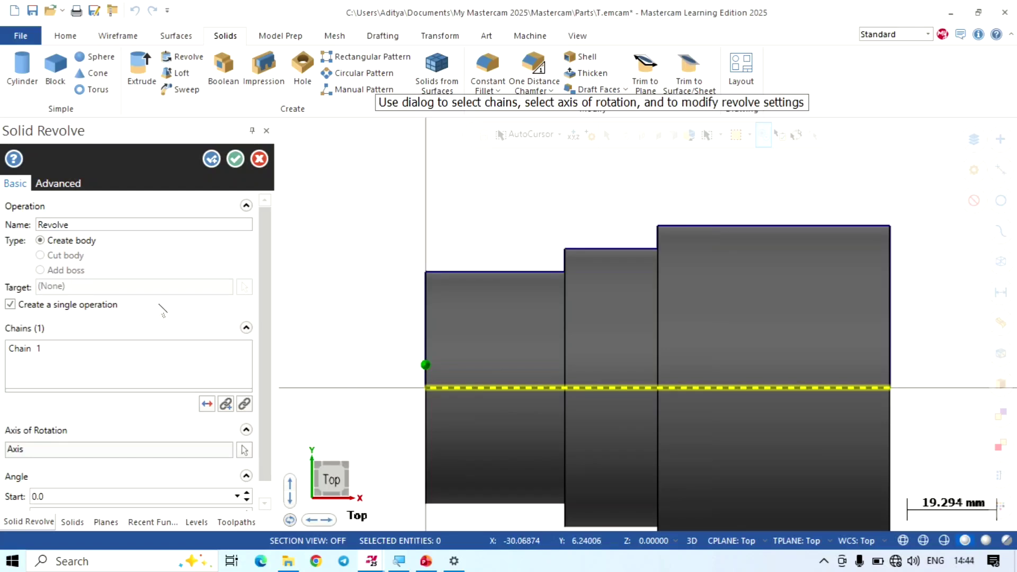
Step: Try the Thin Wall option on the revolve with Both directions and with Direction 1, and turn it off again
left_click(78, 187)
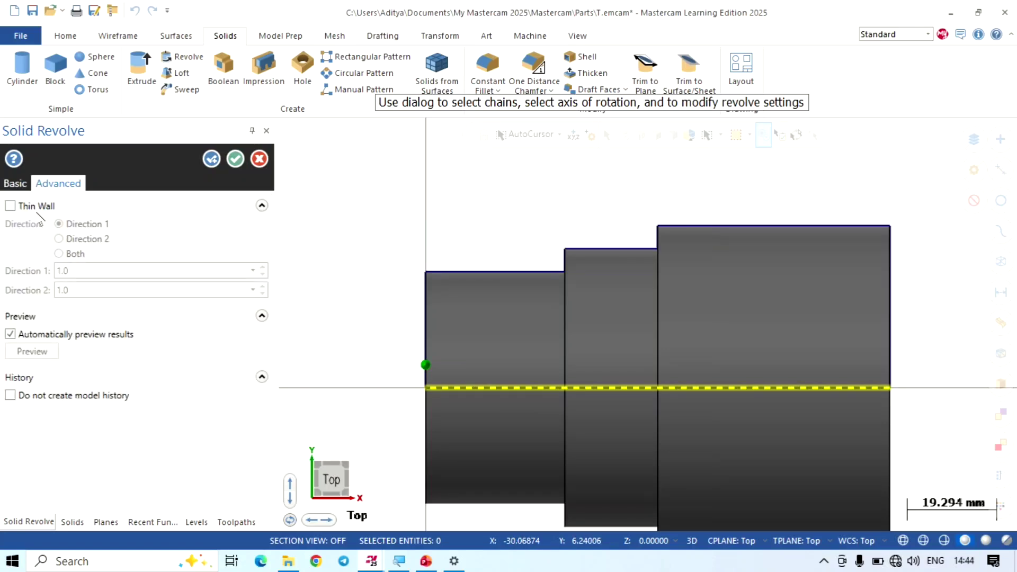
left_click(11, 206)
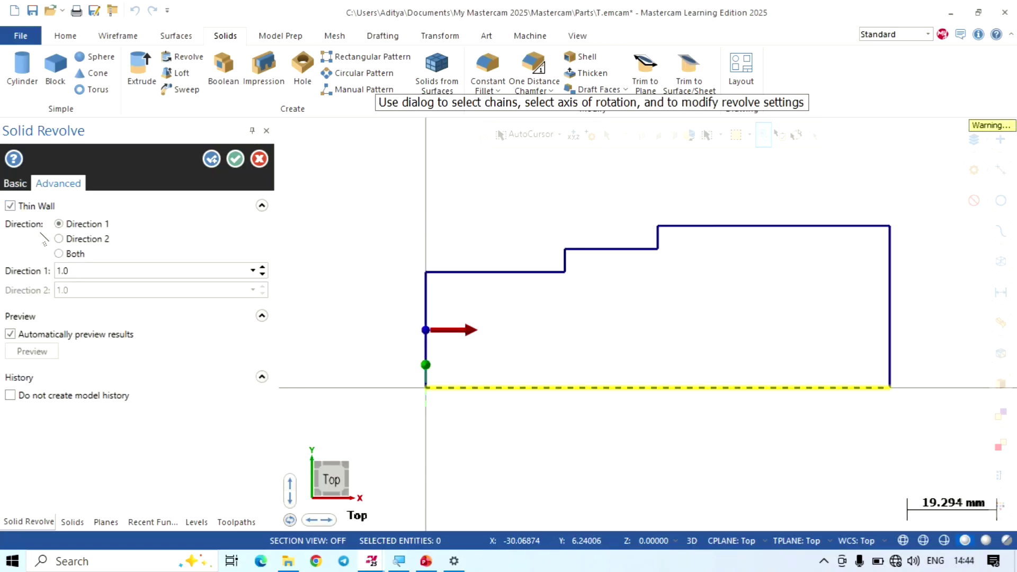
left_click(64, 254)
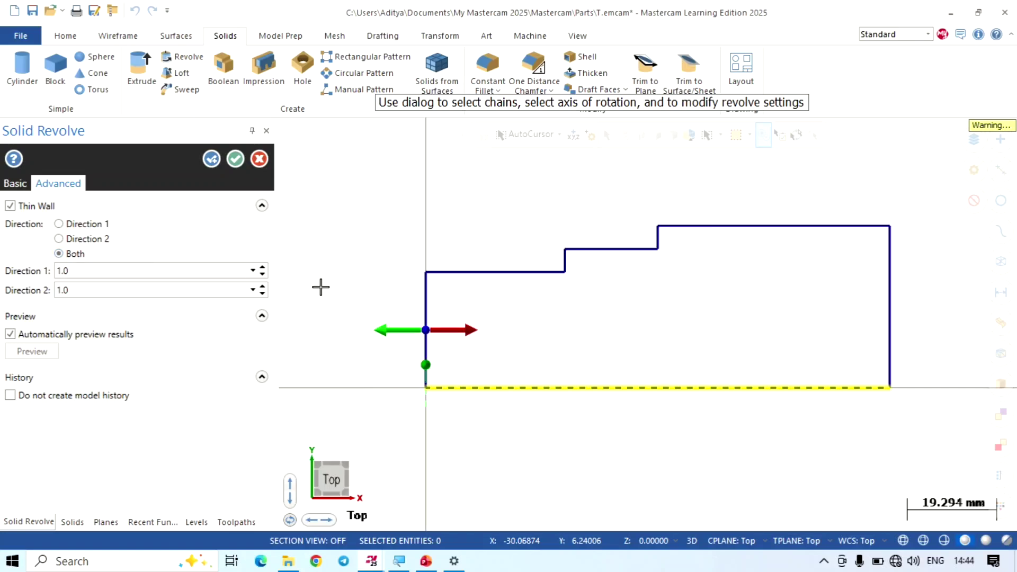
middle_click_drag(360, 290, 329, 302)
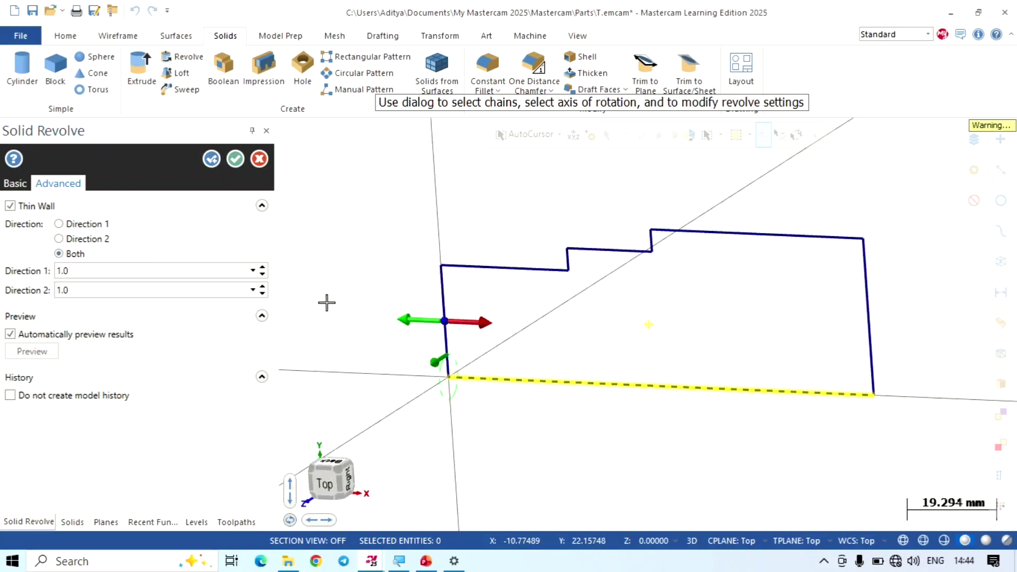
left_click(80, 227)
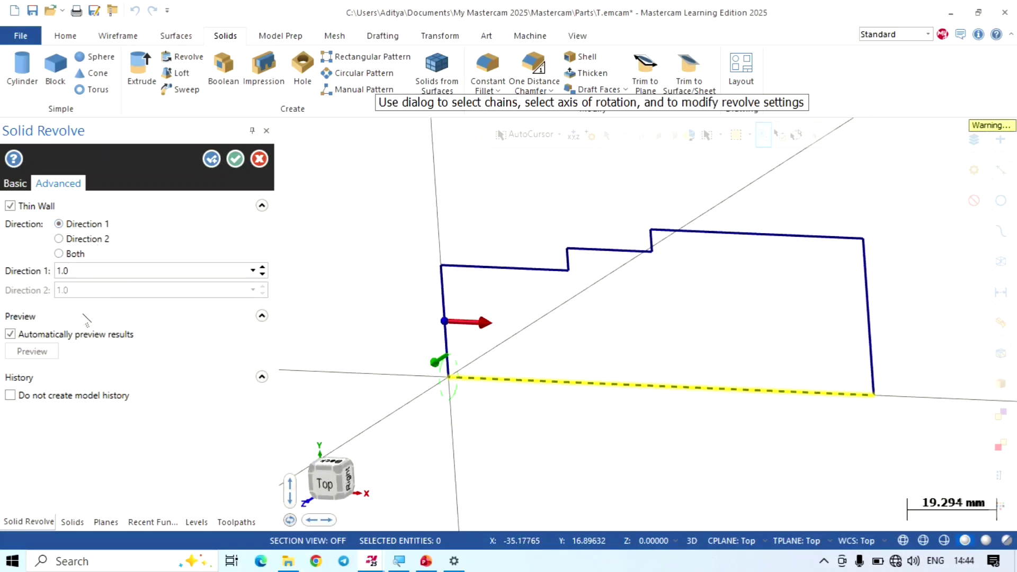
left_click(19, 335)
left_click(10, 206)
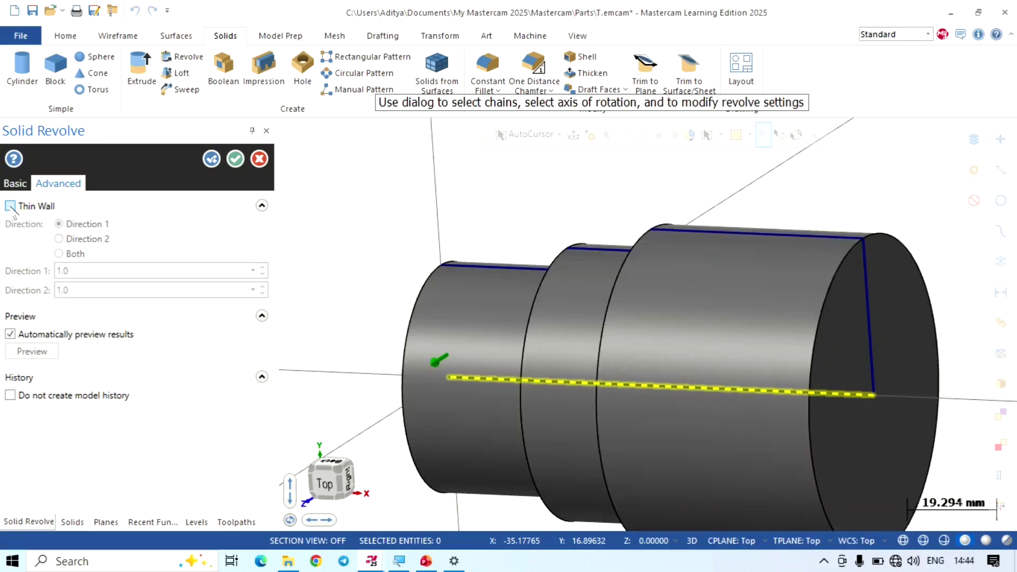
Step: Create the revolved shaft as a solid body without a thin wall and show it in the Isometric view
scroll(379, 256, "up", 2)
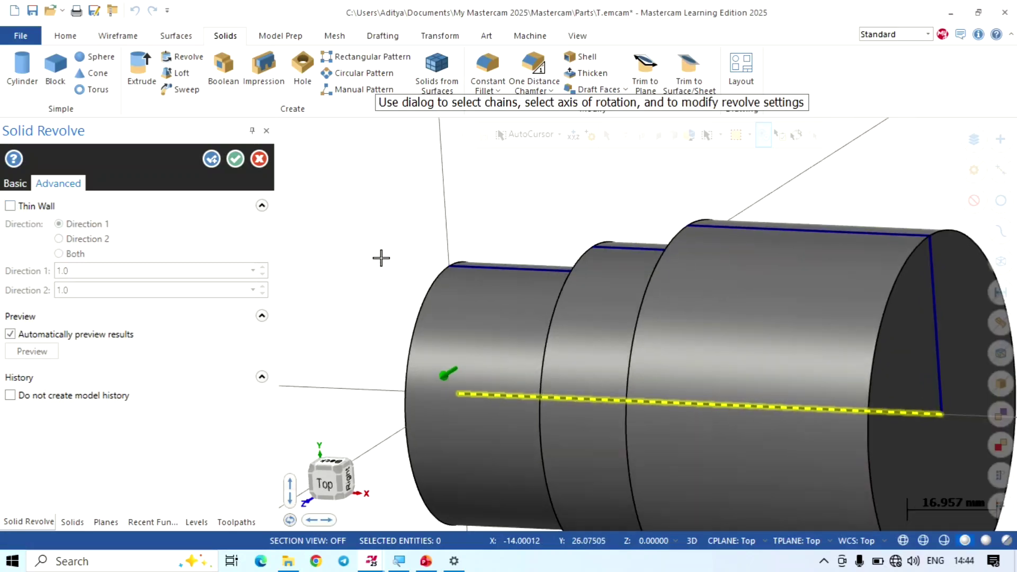
scroll(379, 257, "down", 3)
scroll(348, 207, "down", 1)
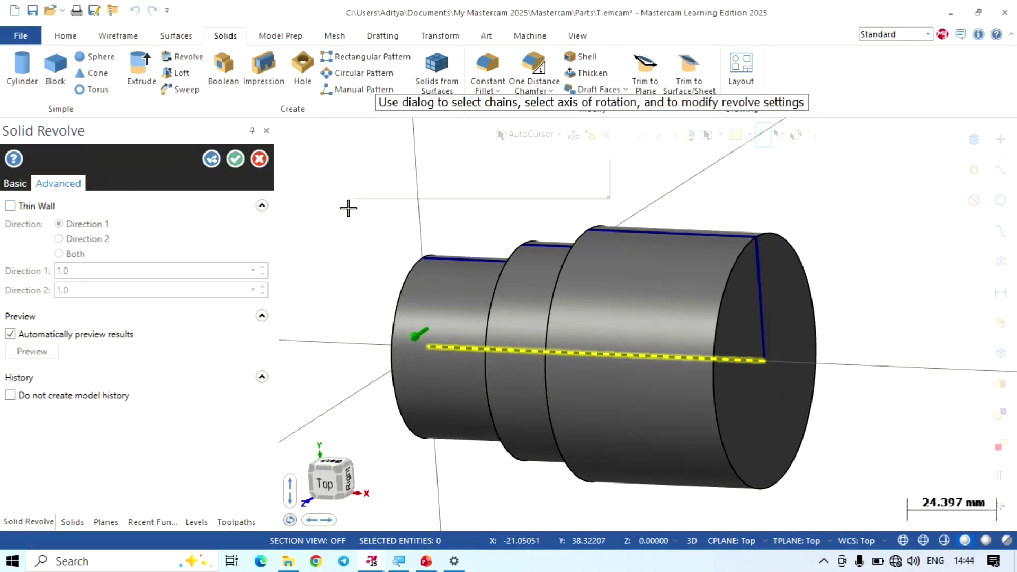
right_click(347, 207)
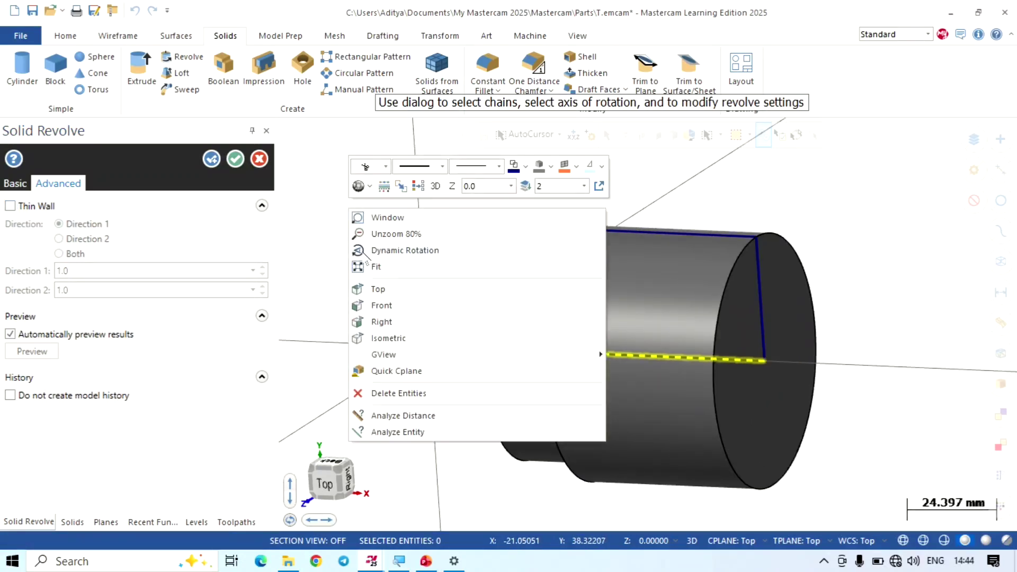
left_click(383, 335)
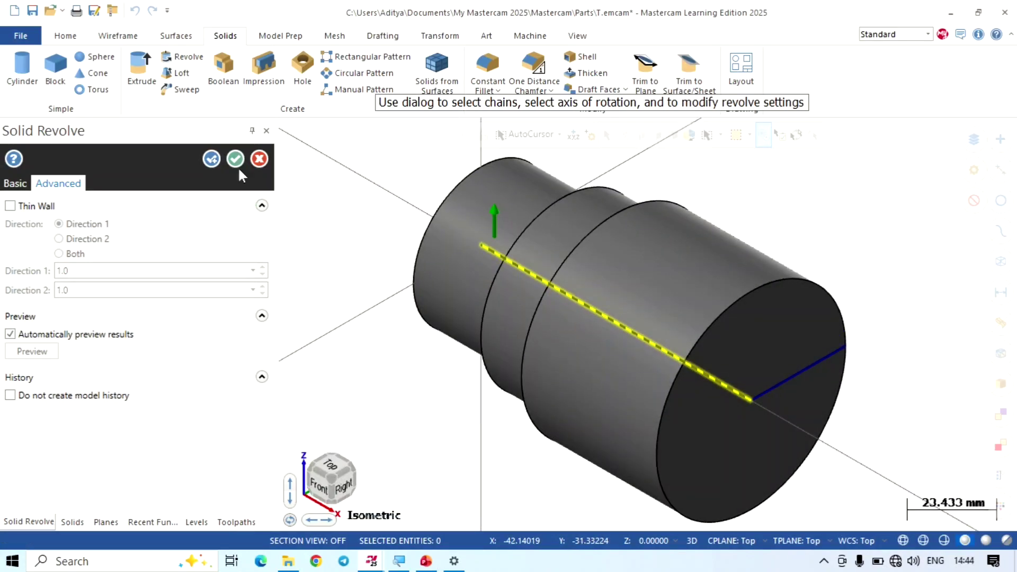
left_click(235, 158)
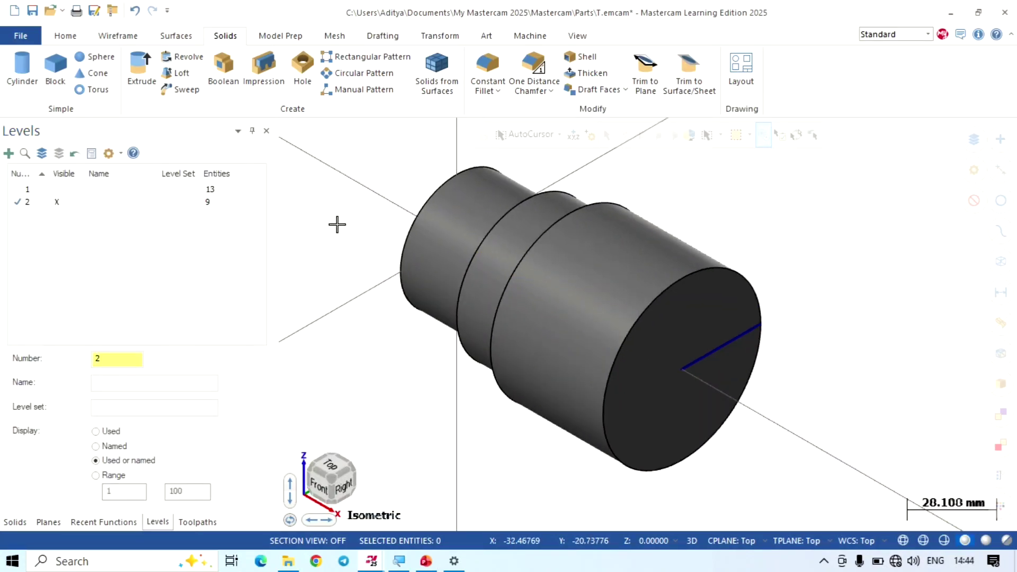
scroll(332, 209, "down", 1)
mouse_move(479, 7)
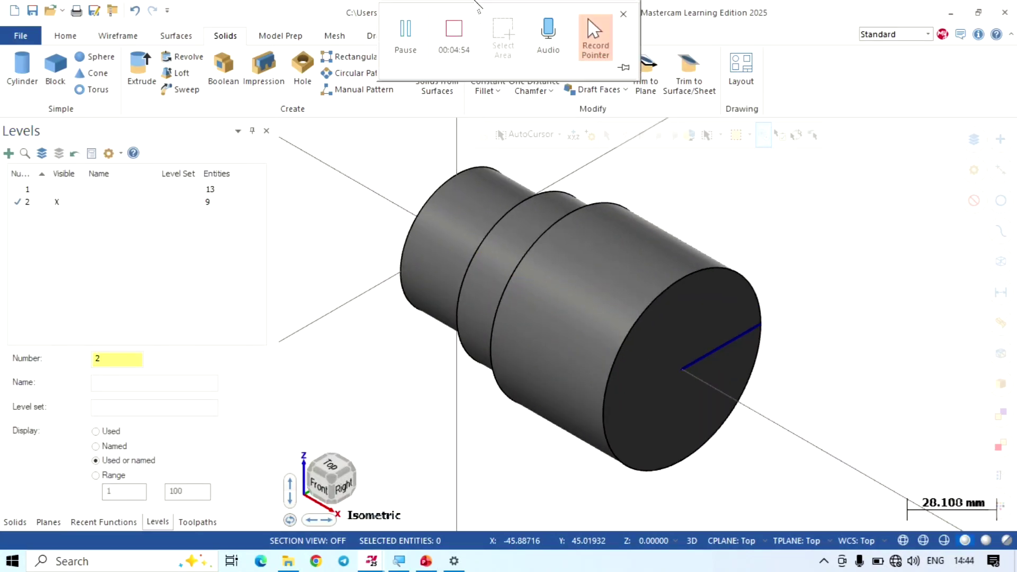